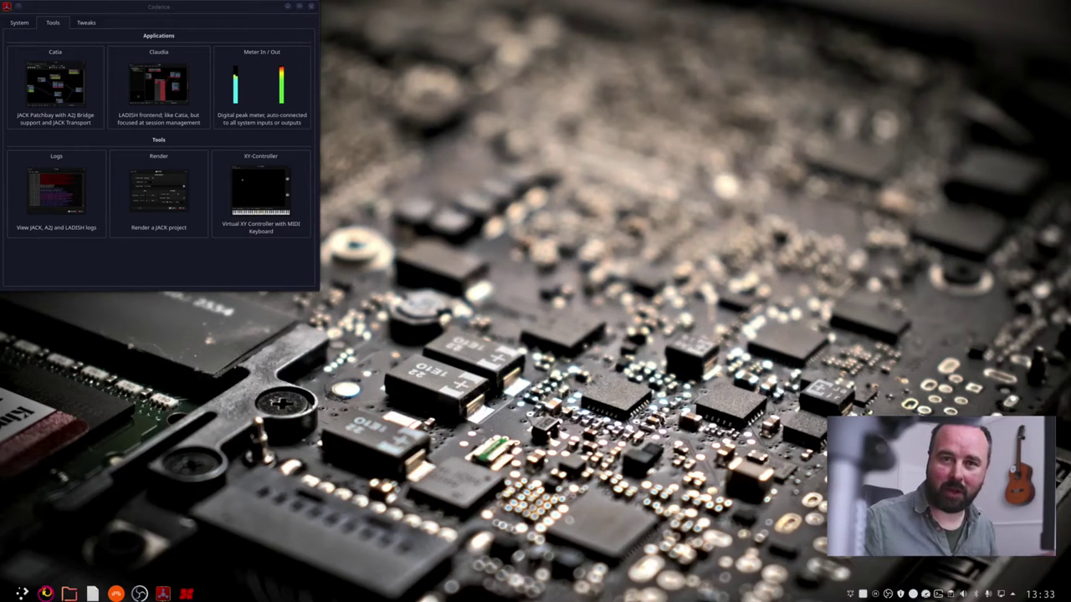
Step: Bring Cadence forward, briefly open and close Catia, then show the System page (JACK 512 samples, 48000 Hz)
click(136, 8)
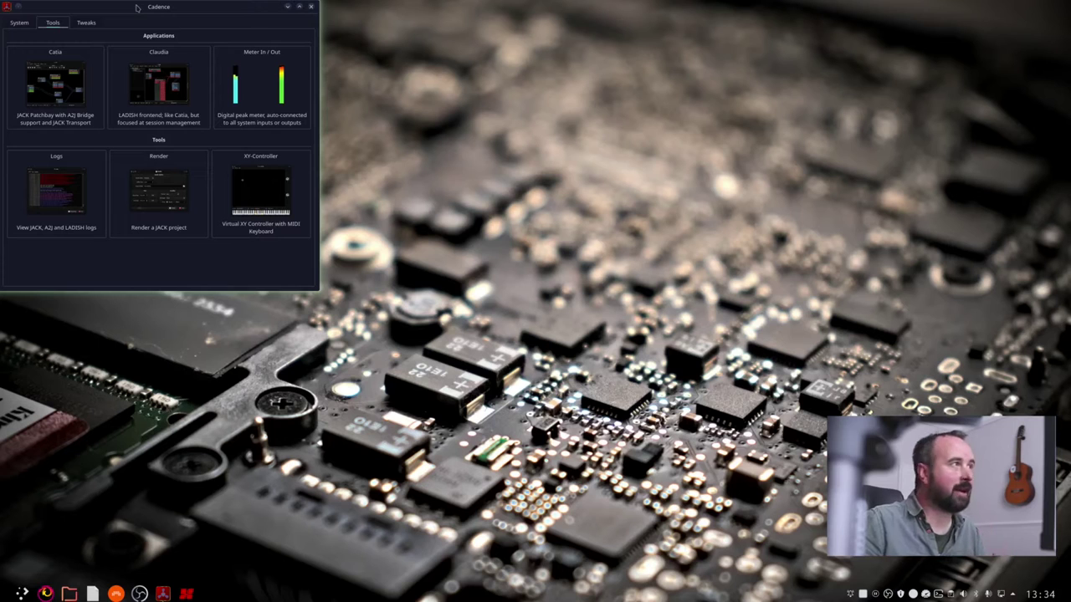
click(60, 84)
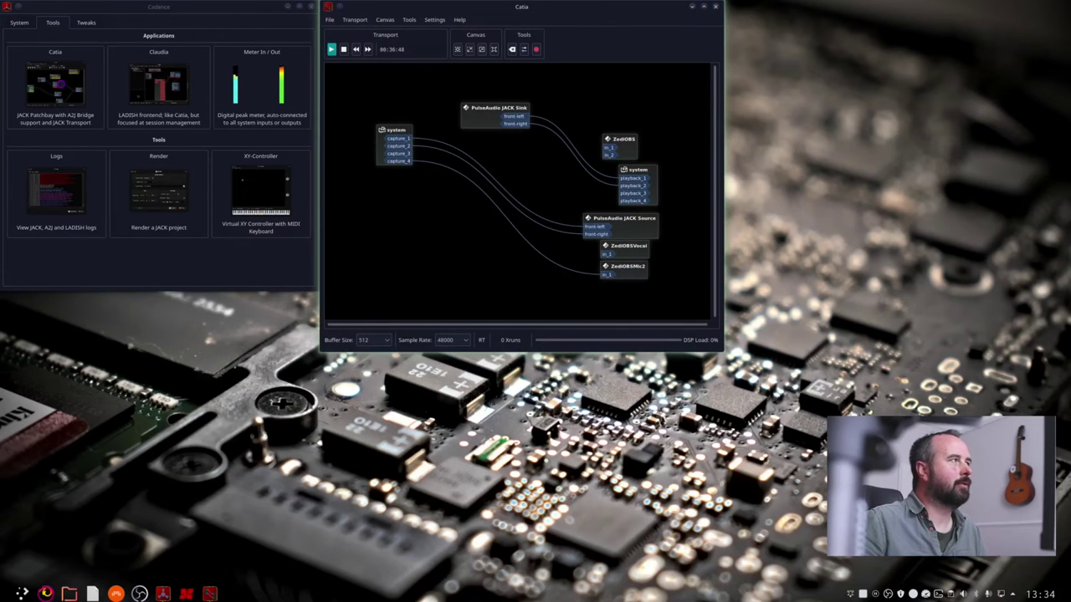
click(716, 8)
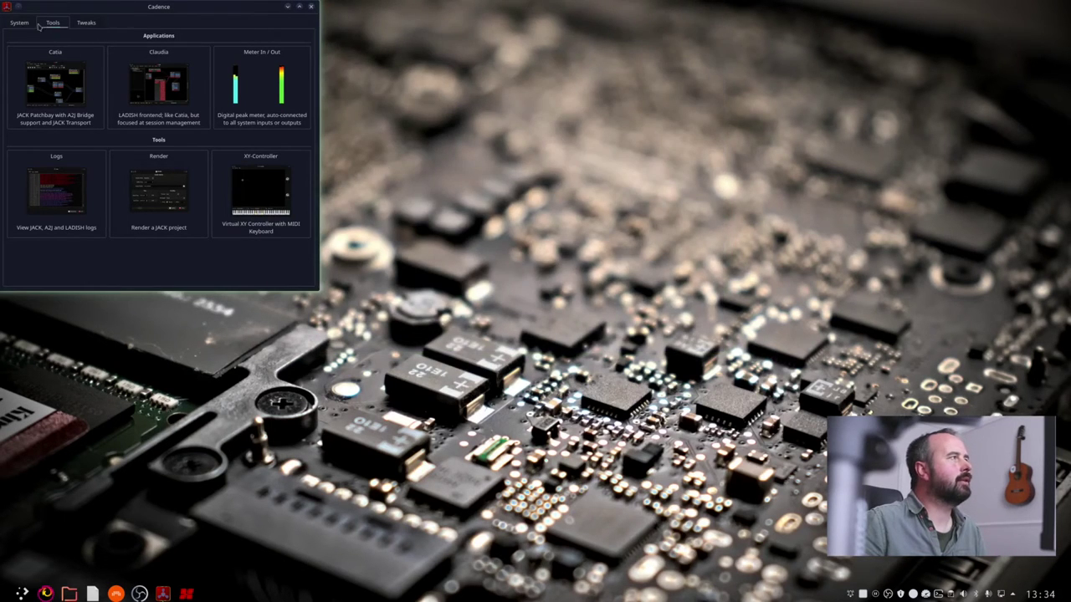
click(20, 23)
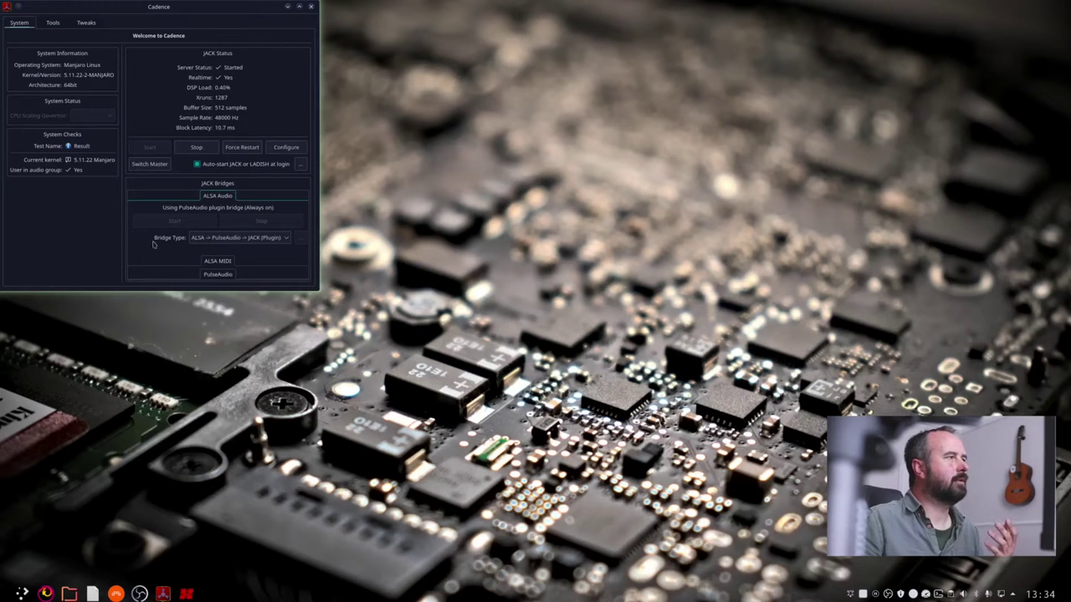
Step: Return Cadence to its Tools page listing the audio tools
click(53, 23)
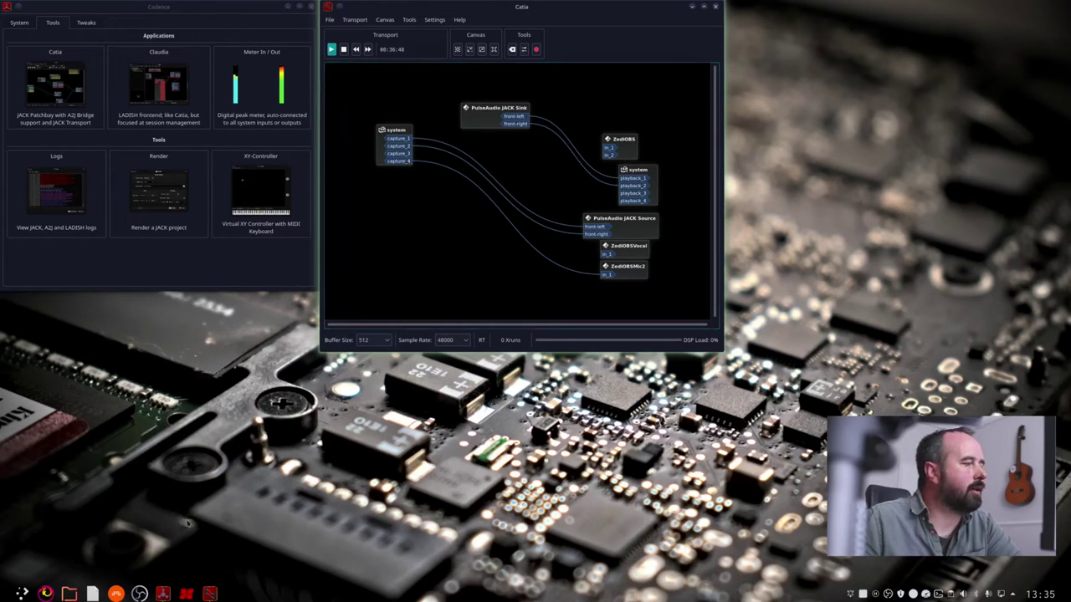
Step: Launch Bitwig Studio and wire its Speakers-L and Speakers-R outputs to ZediOBS in_1 and in_2
click(117, 593)
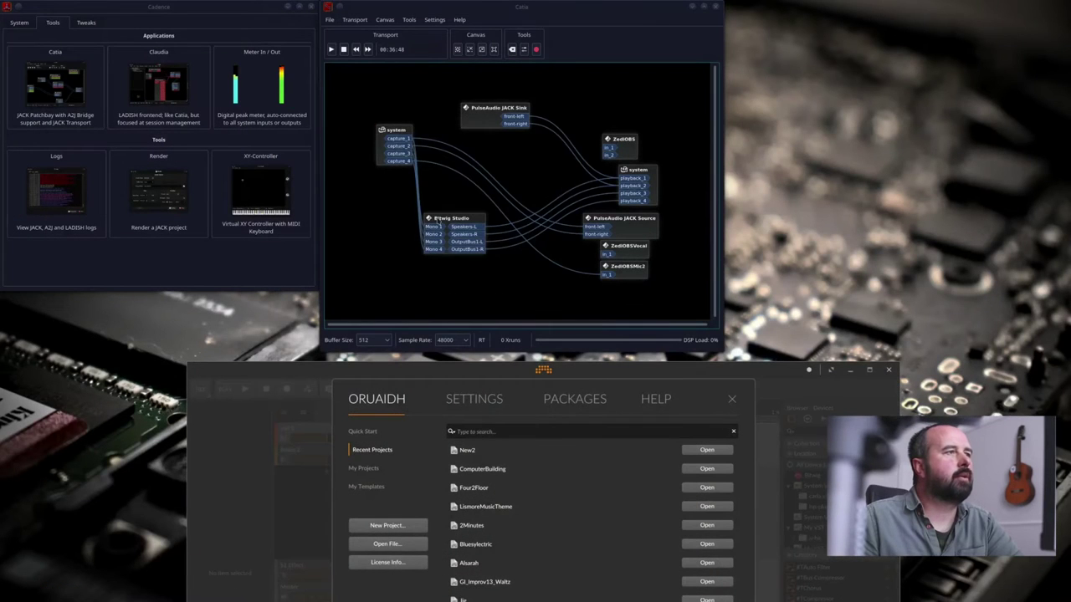
drag(436, 218, 474, 197)
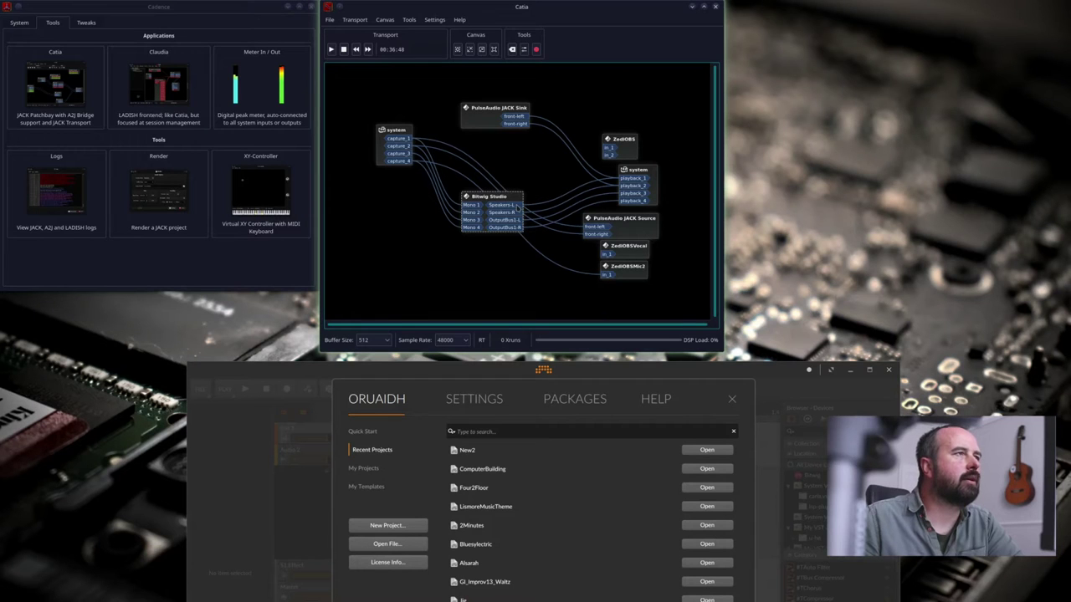
drag(518, 206, 608, 153)
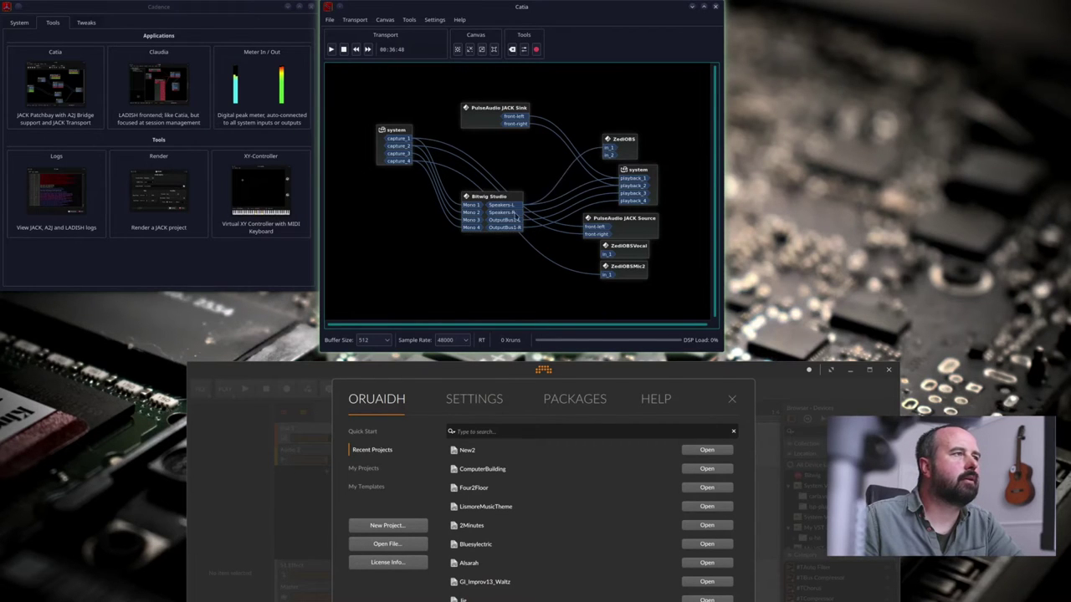
drag(516, 216, 609, 156)
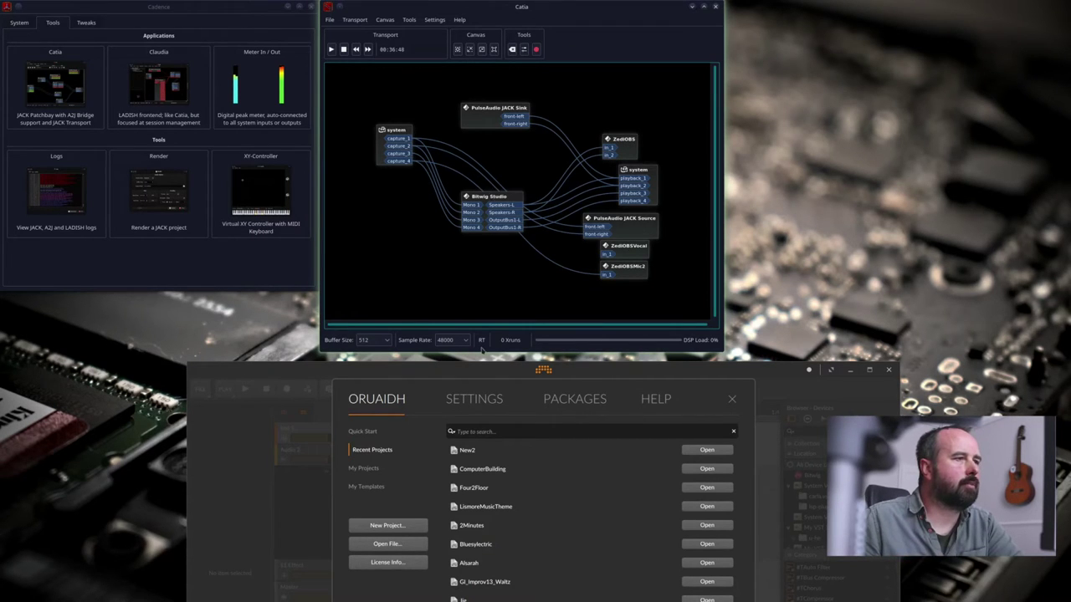
Step: Close the Bitwig Studio window
click(888, 373)
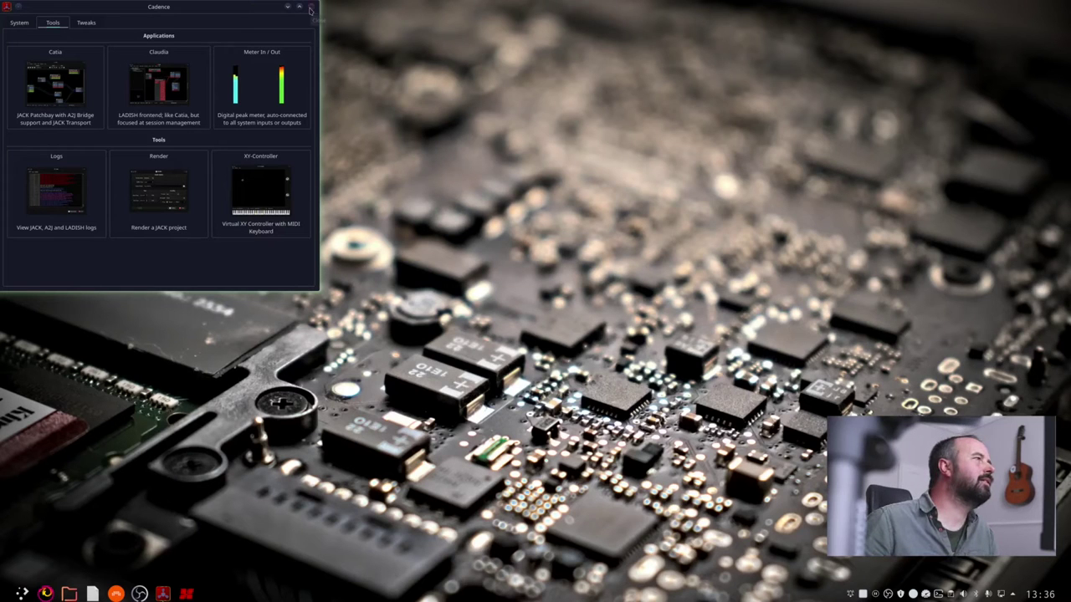
Step: Reopen the Catia patchbay from Cadence's Tools page, now without a Bitwig node
click(19, 23)
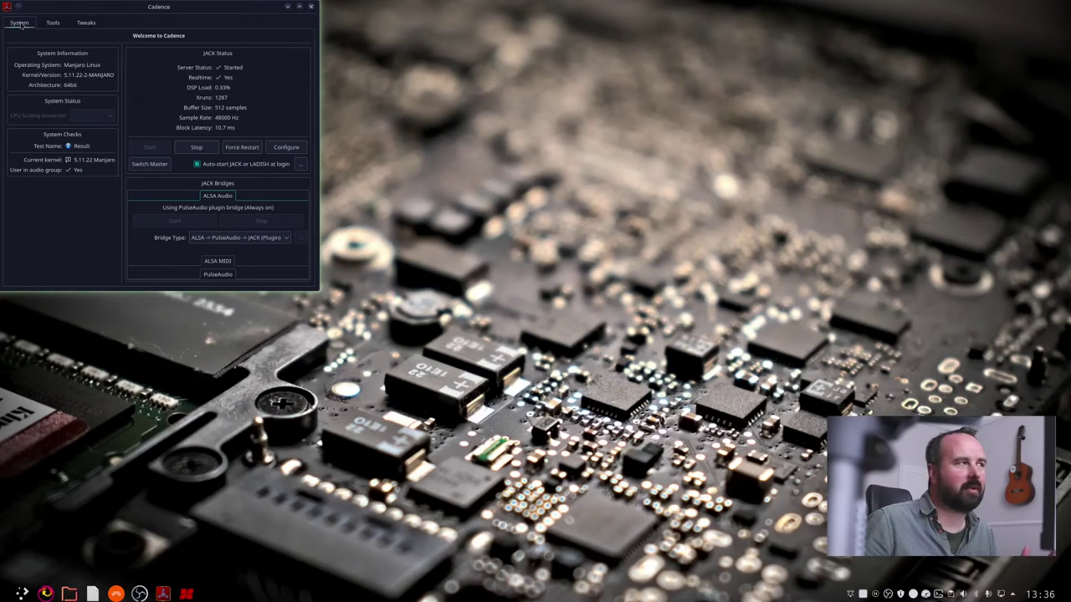
click(53, 23)
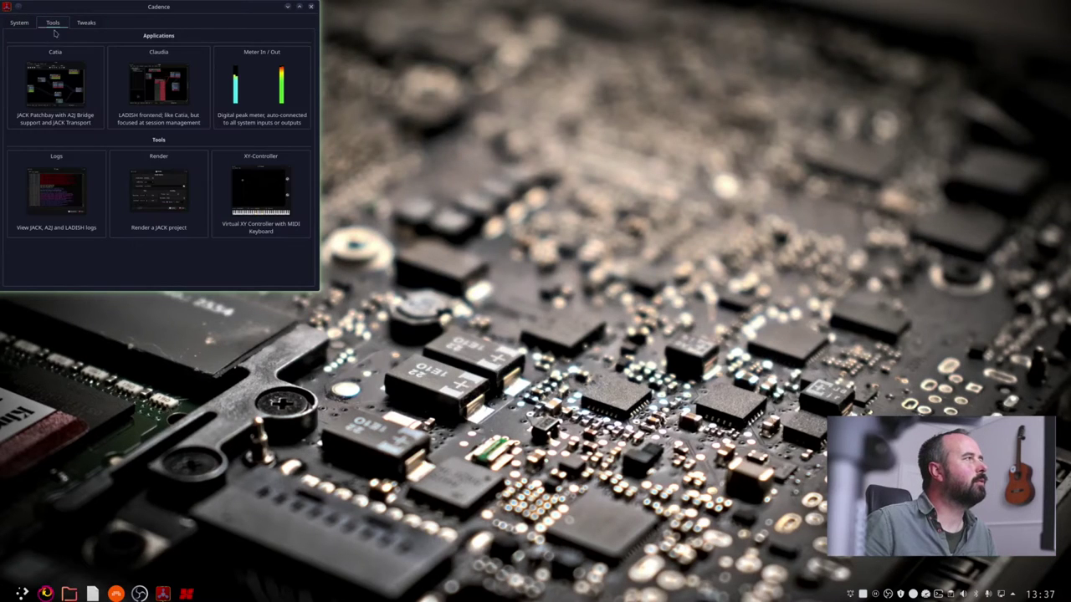
click(52, 84)
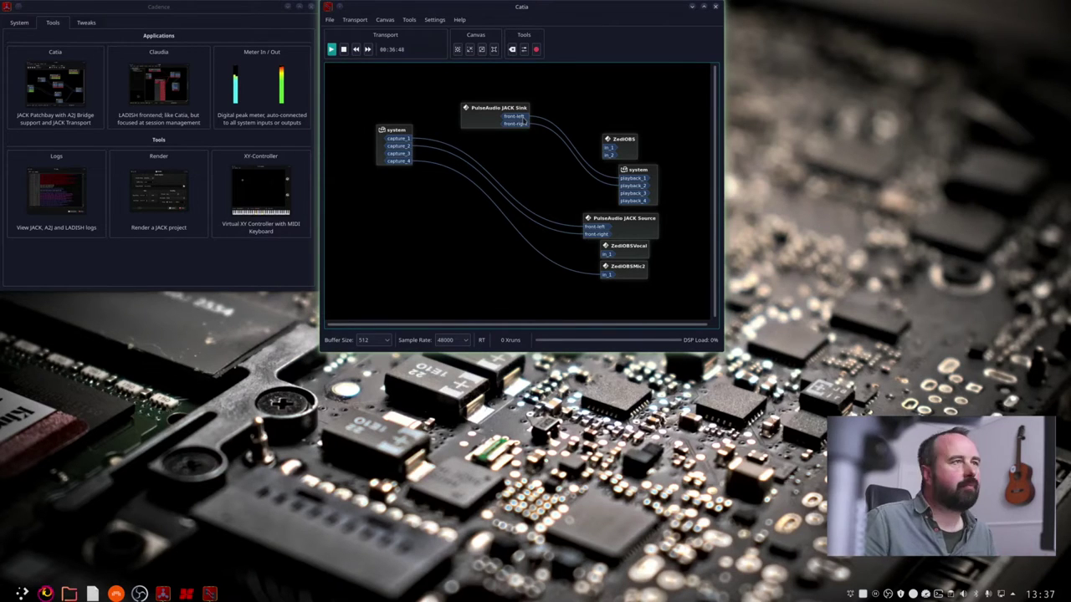
Step: Connect the PulseAudio JACK Sink front-left output to ZediOBS in_1
mouse_move(525, 119)
mouse_down()
mouse_move(619, 159)
mouse_move(537, 119)
mouse_up()
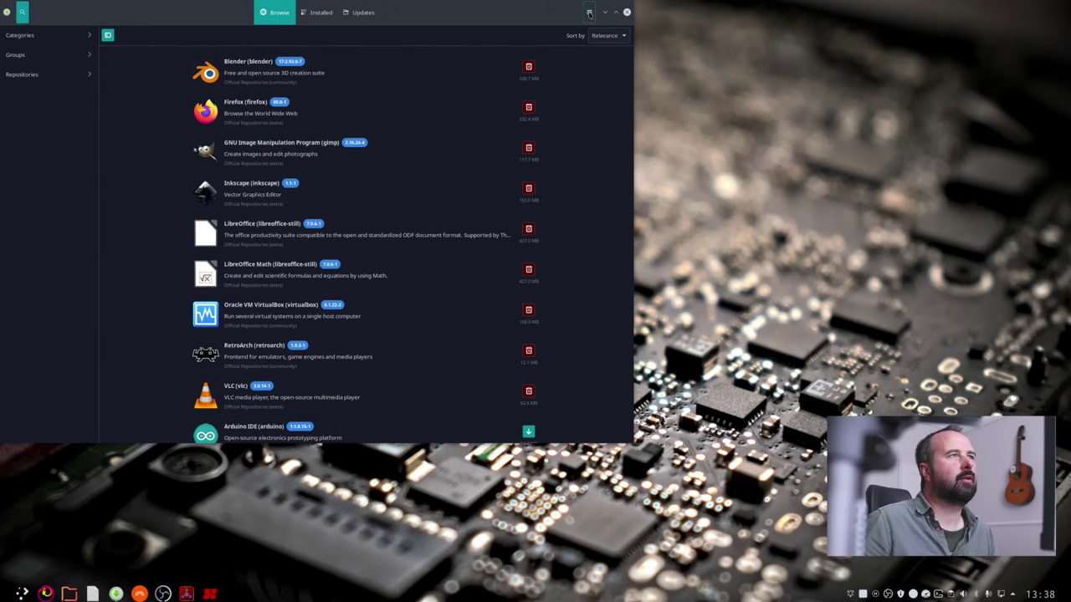
Step: Open Pamac Preferences from the menu and authenticate with the account password
click(589, 13)
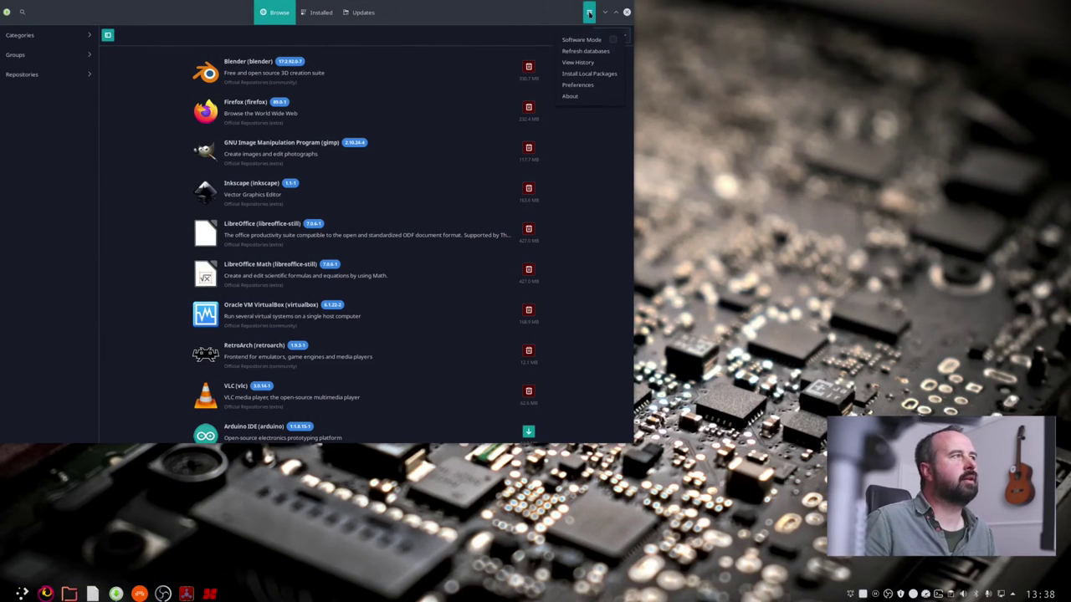
click(577, 85)
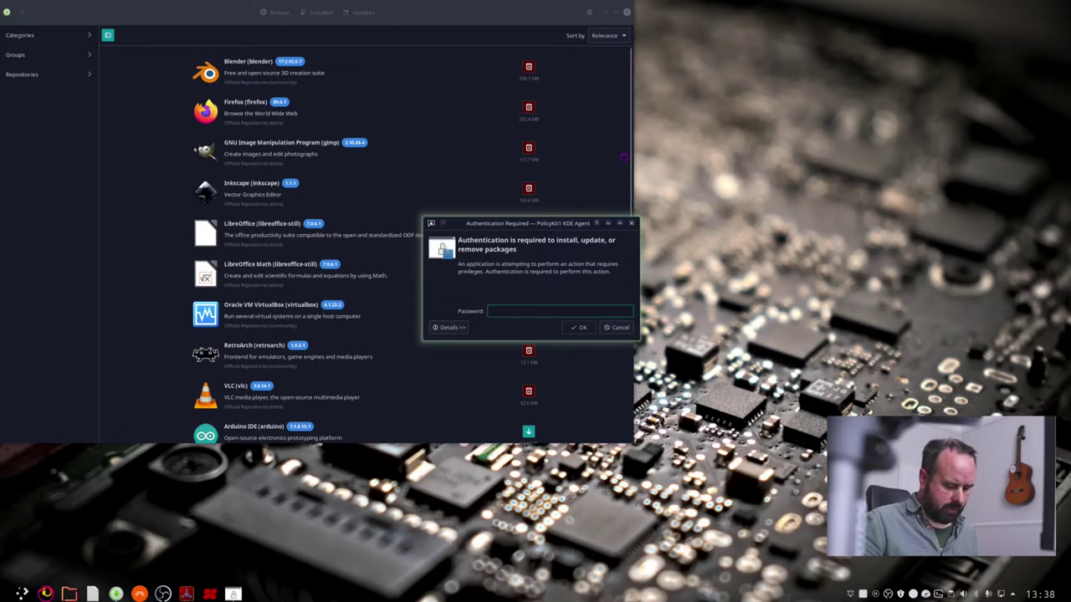
text(•)
key(Return)
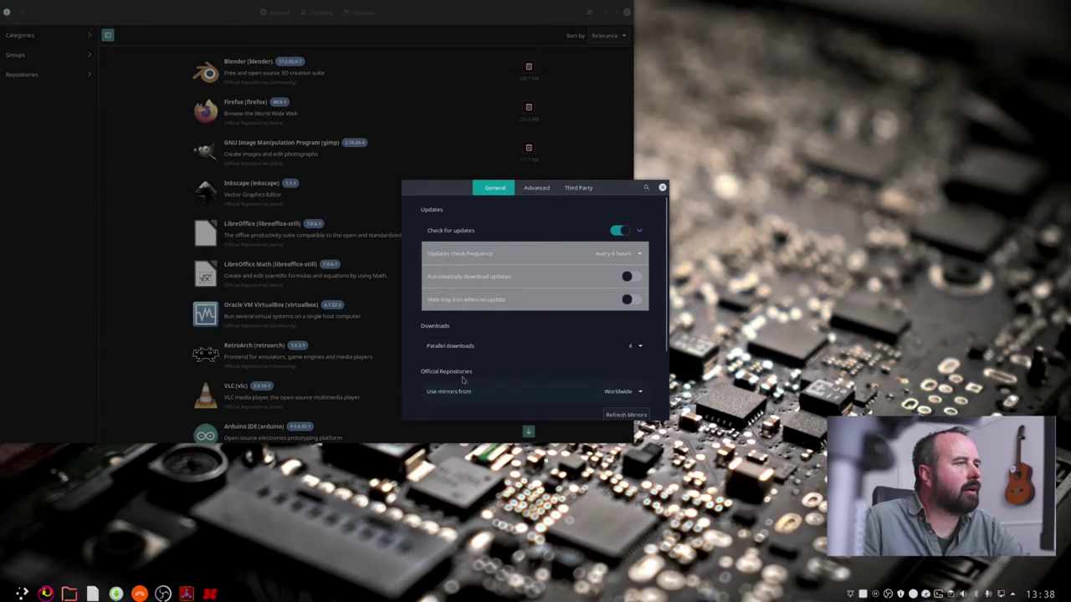
Step: Scroll through the General settings, then move to the Third Party tab
scroll(485, 341, down, 3)
scroll(485, 341, up, 3)
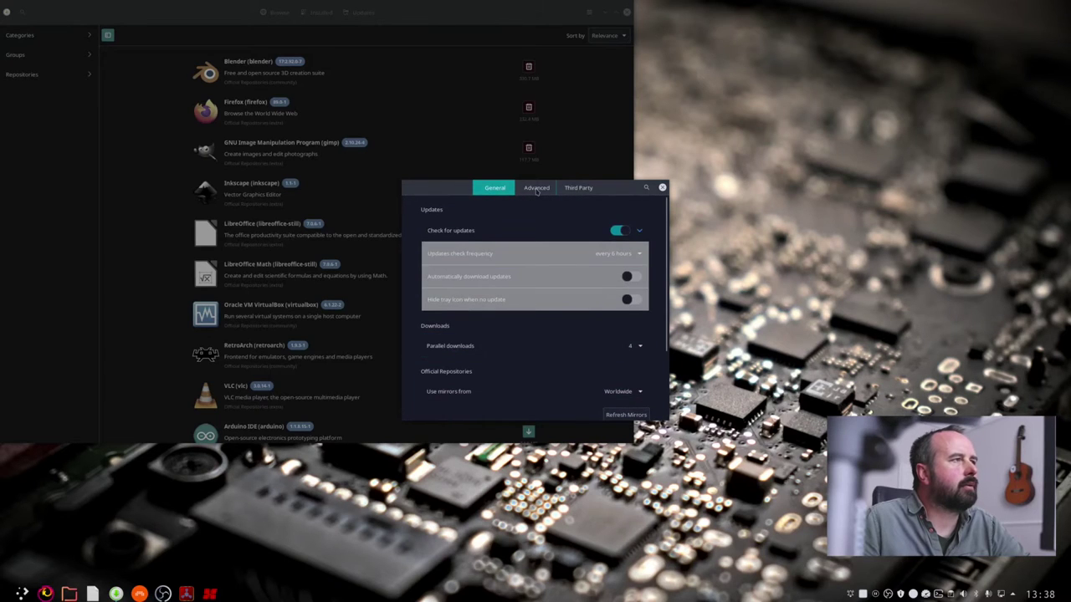
scroll(490, 359, down, 3)
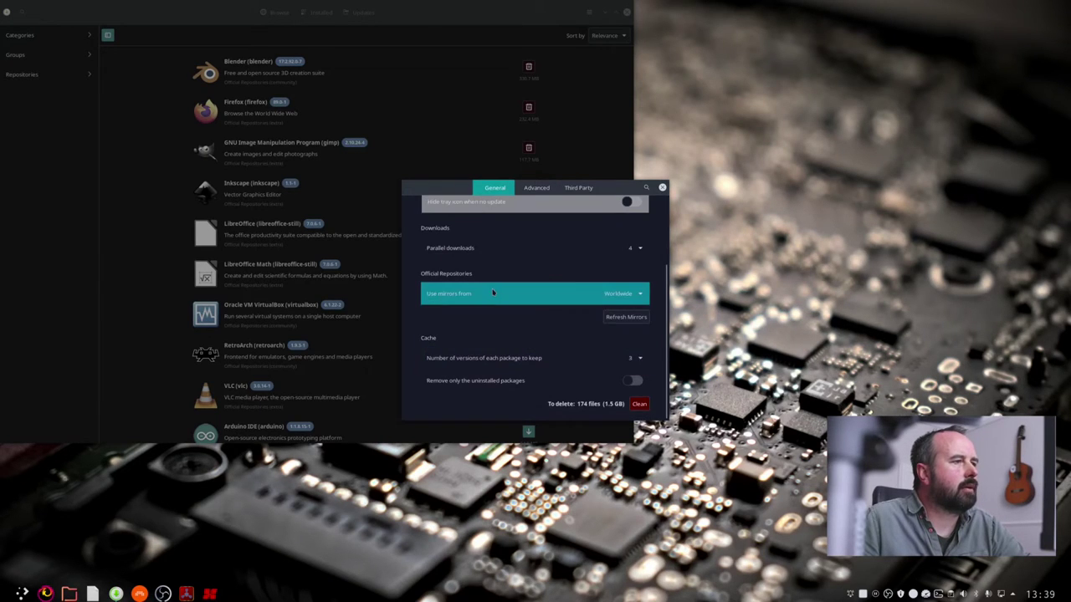
scroll(493, 292, up, 3)
click(574, 188)
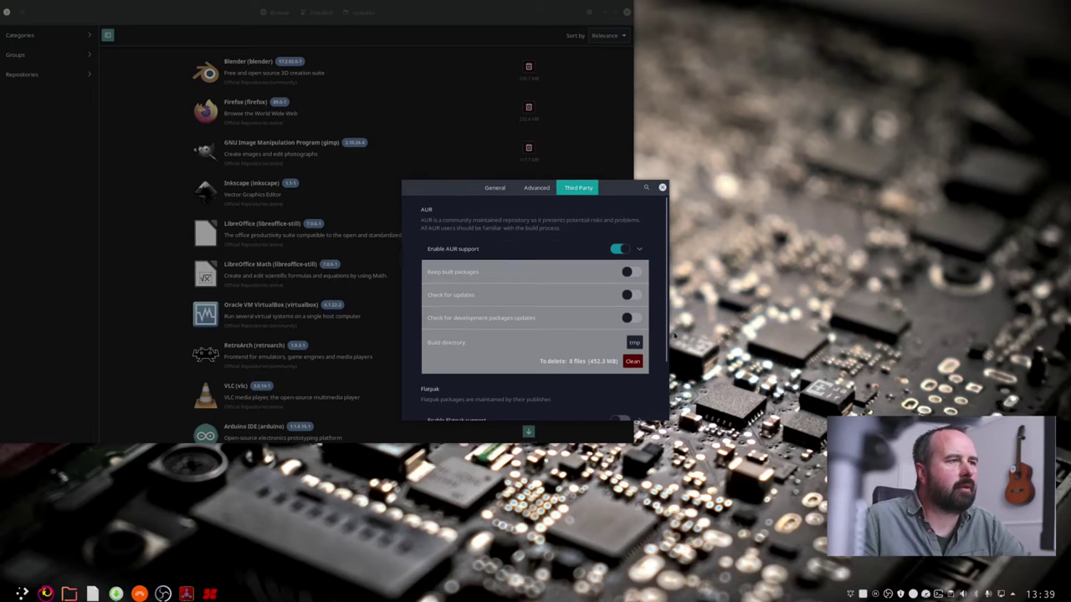
Step: Widen the Preferences dialog and scroll through the AUR, Flatpak and Snap options
drag(669, 329, 812, 329)
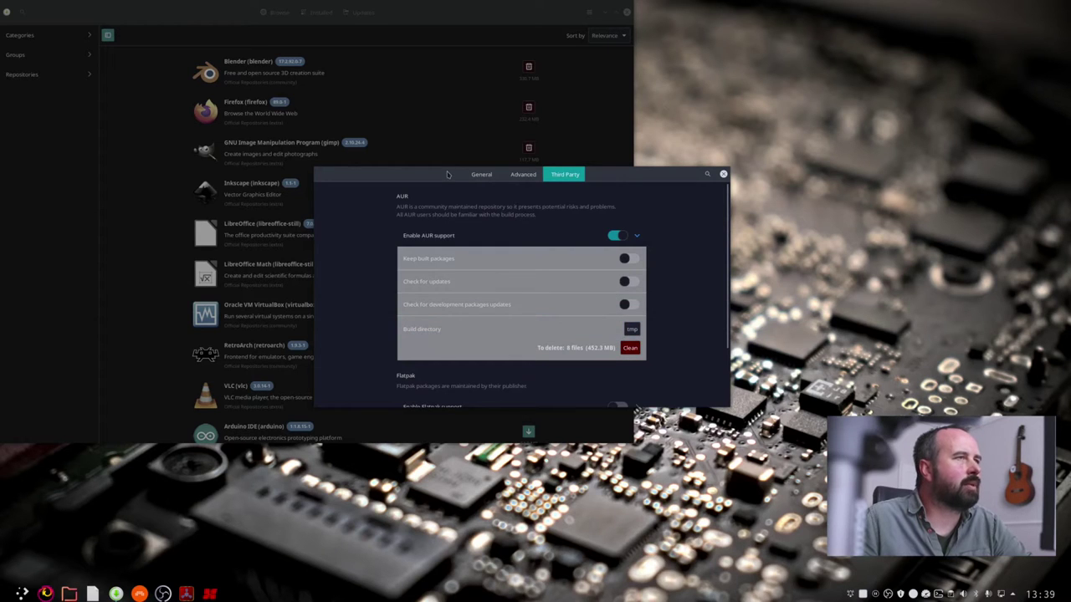
drag(447, 174, 470, 177)
scroll(439, 326, down, 3)
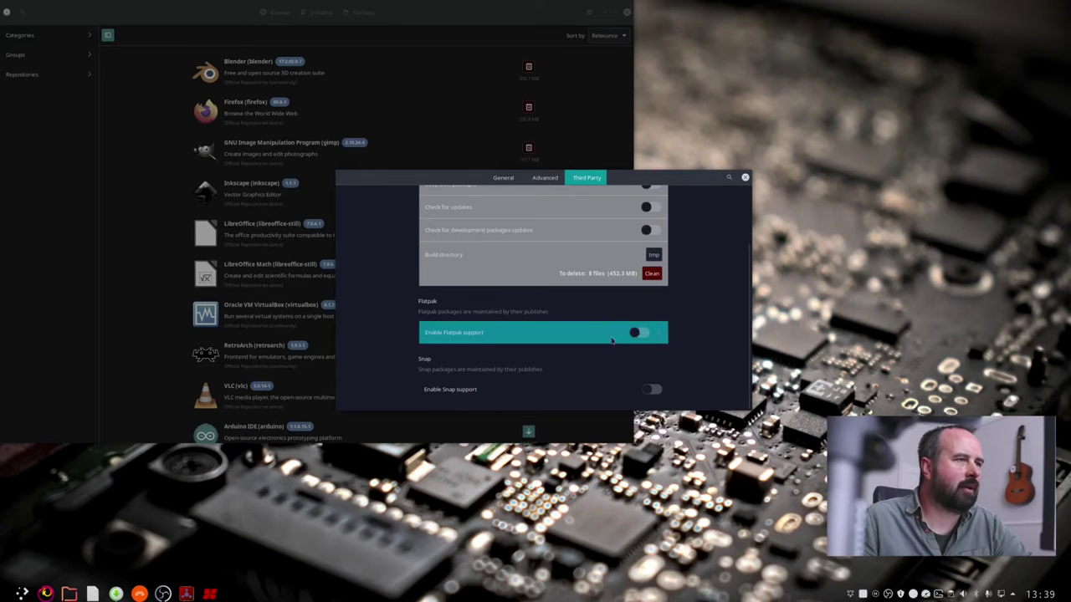
scroll(493, 332, up, 2)
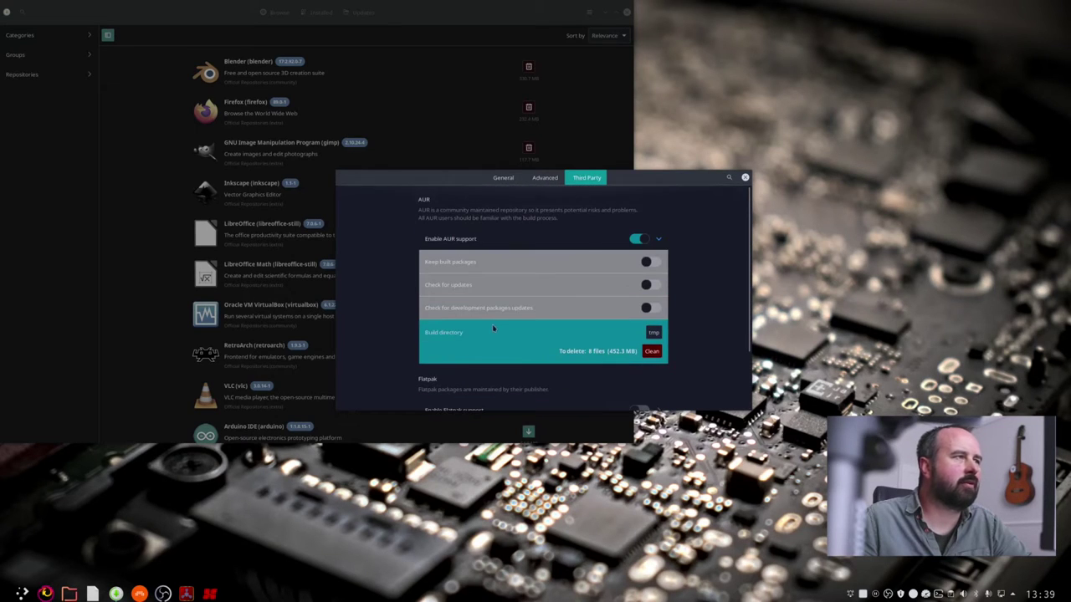
Step: Cycle through the Advanced and General tabs back to Third Party, then close Preferences
click(545, 178)
click(505, 178)
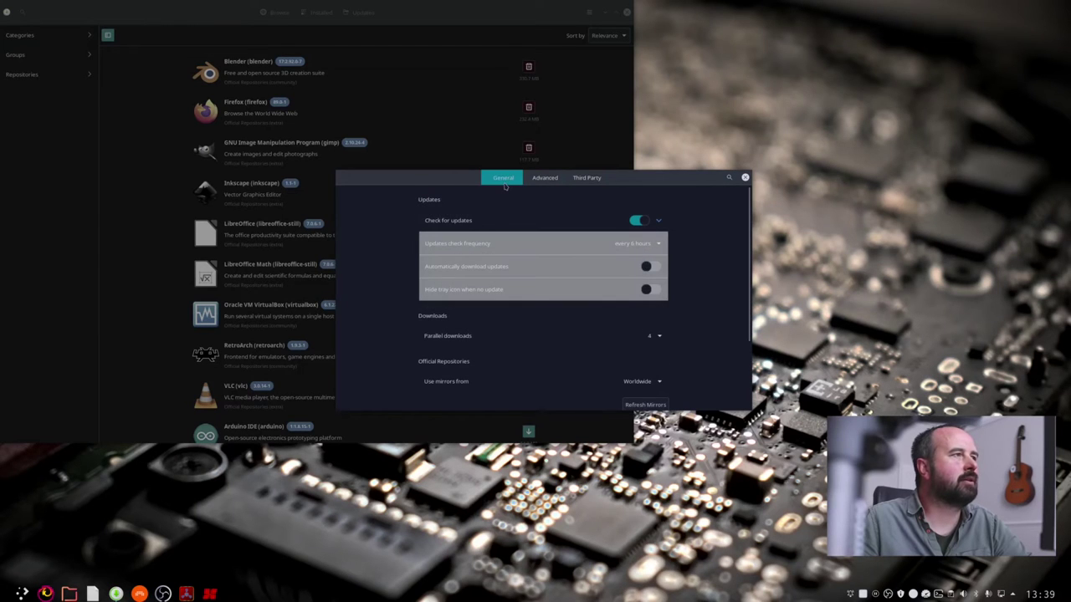
click(544, 178)
click(587, 178)
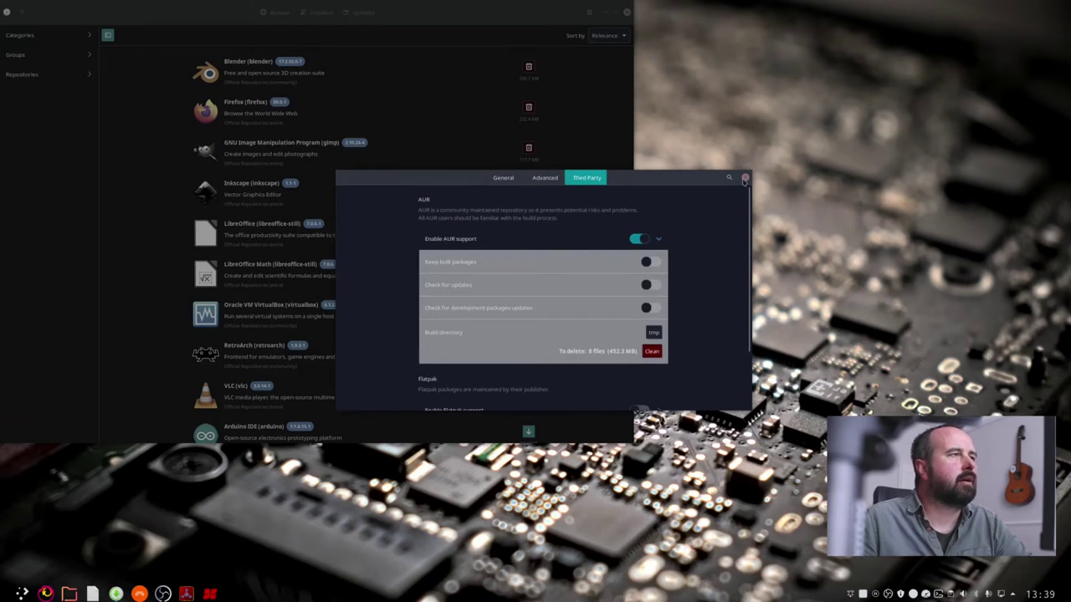
click(745, 177)
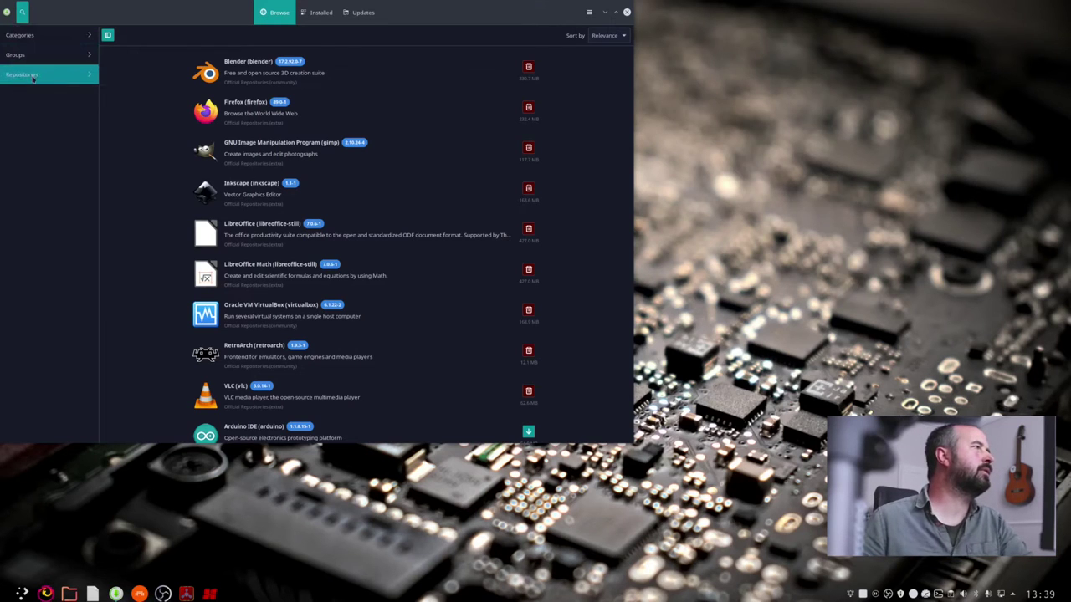
Step: Pick the Music & Audio category and scroll through Ardour, Audacity, Hydrogen and similar packages
click(33, 35)
click(31, 73)
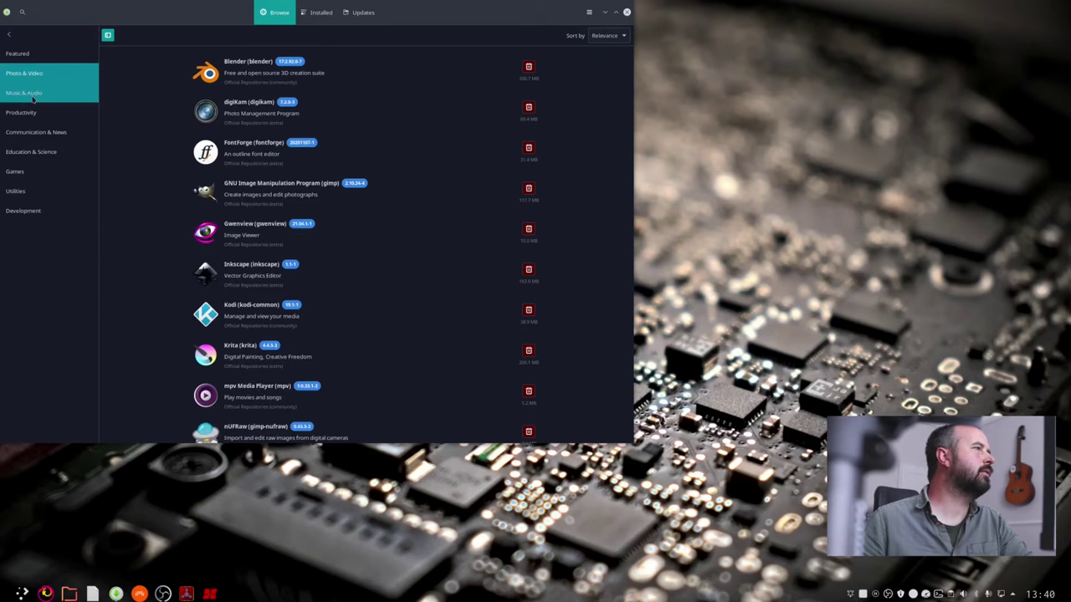
click(33, 92)
scroll(321, 317, down, 5)
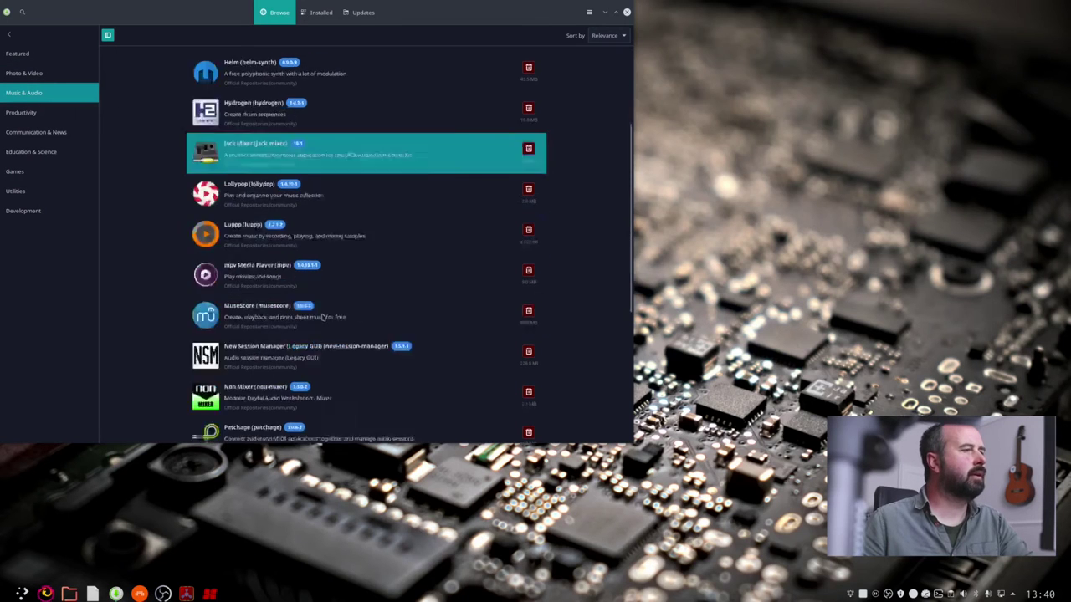
scroll(321, 317, down, 5)
scroll(321, 317, up, 1)
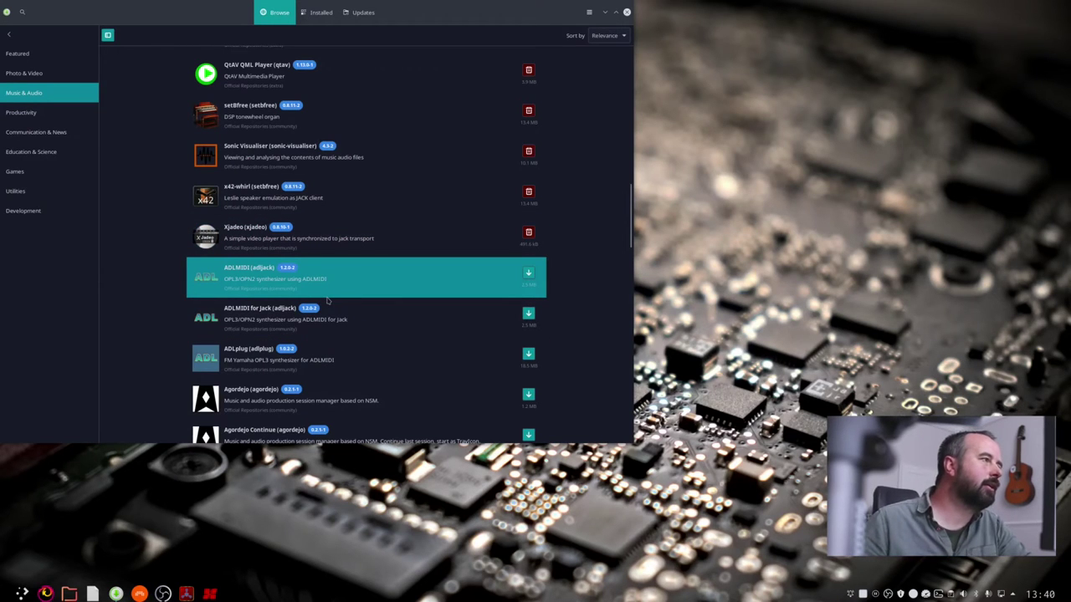
scroll(238, 330, down, 10)
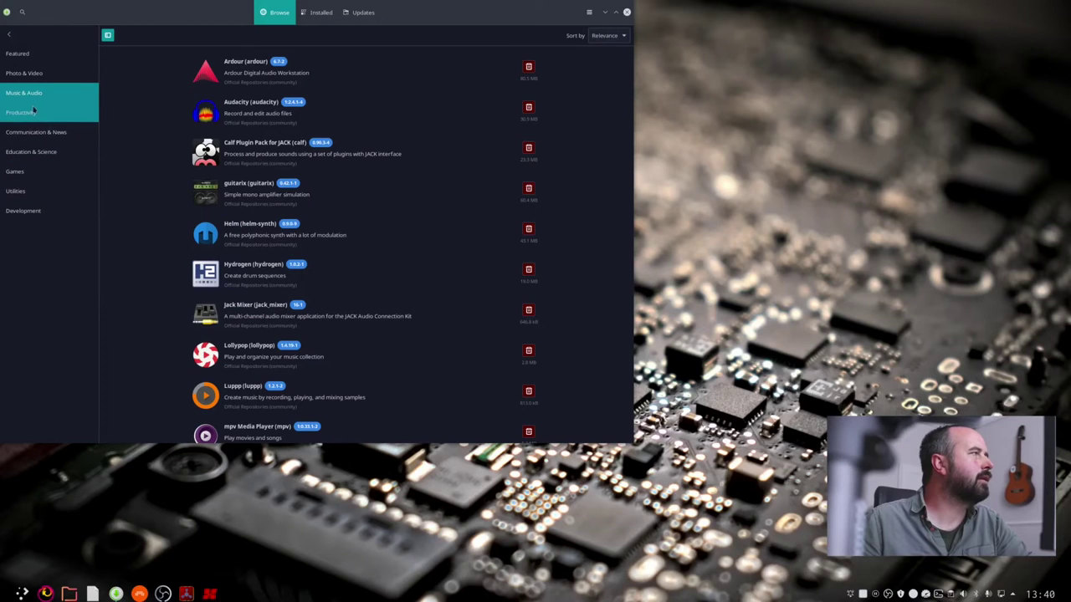
Step: Go back to the top browse sections, open Groups and select the pro-audio group
click(22, 12)
click(22, 8)
click(22, 34)
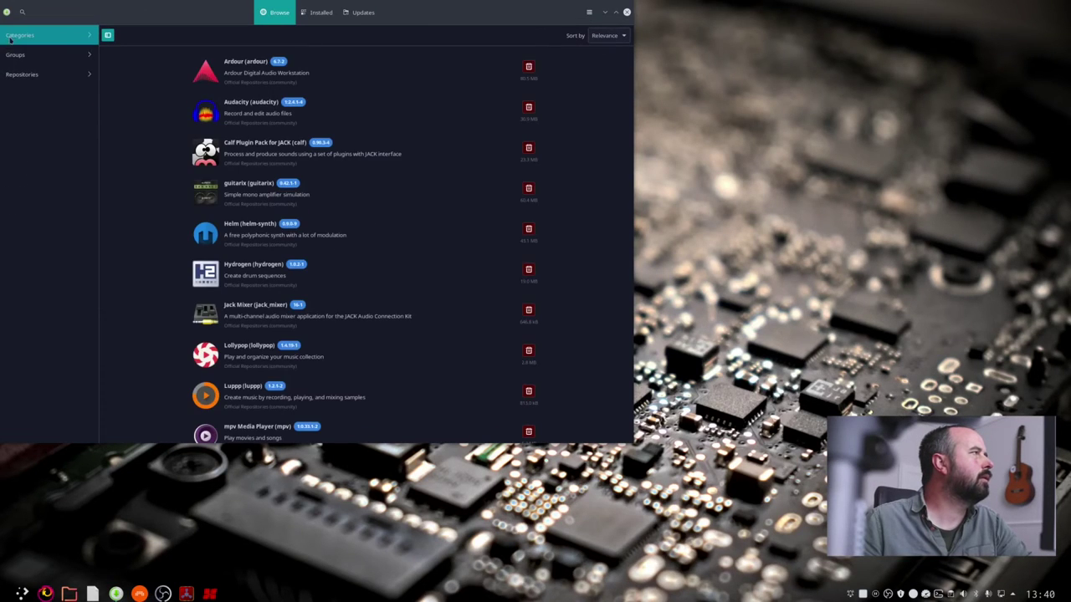
click(22, 53)
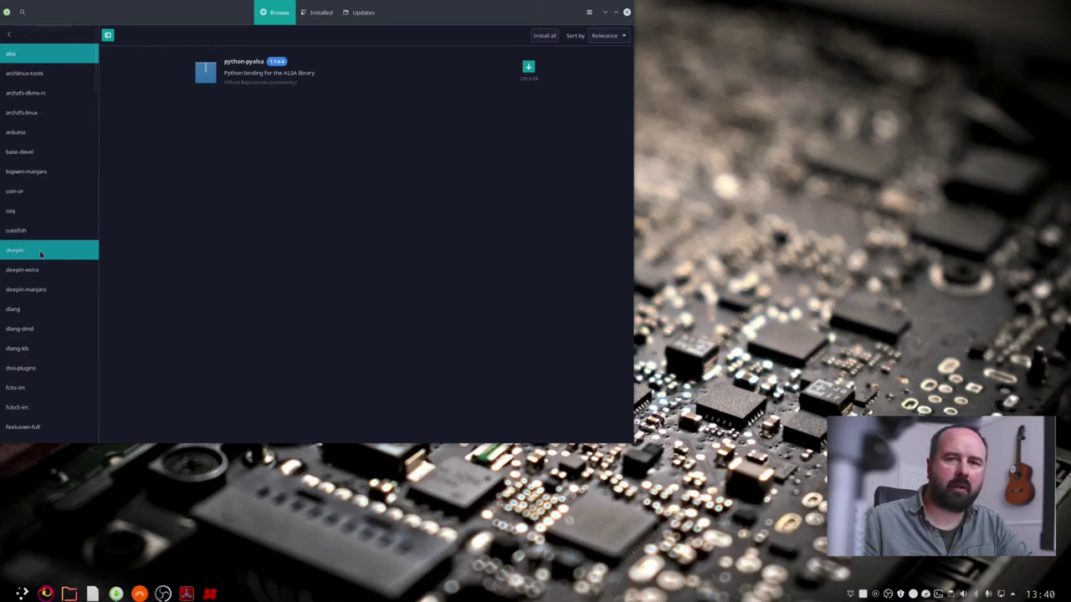
scroll(40, 251, down, 10)
scroll(40, 252, up, 3)
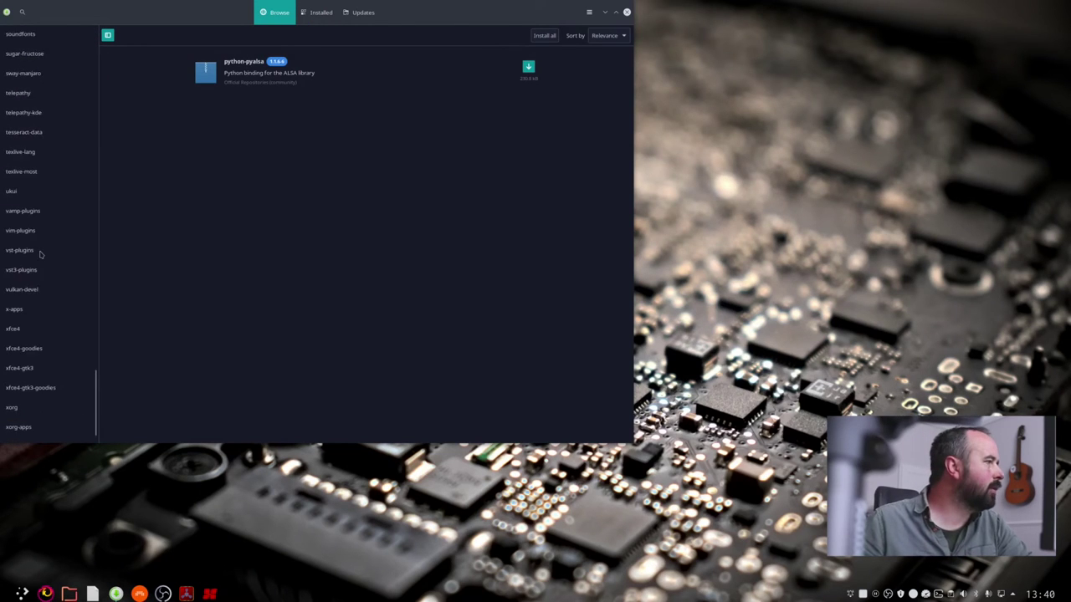
scroll(41, 255, up, 2)
click(33, 192)
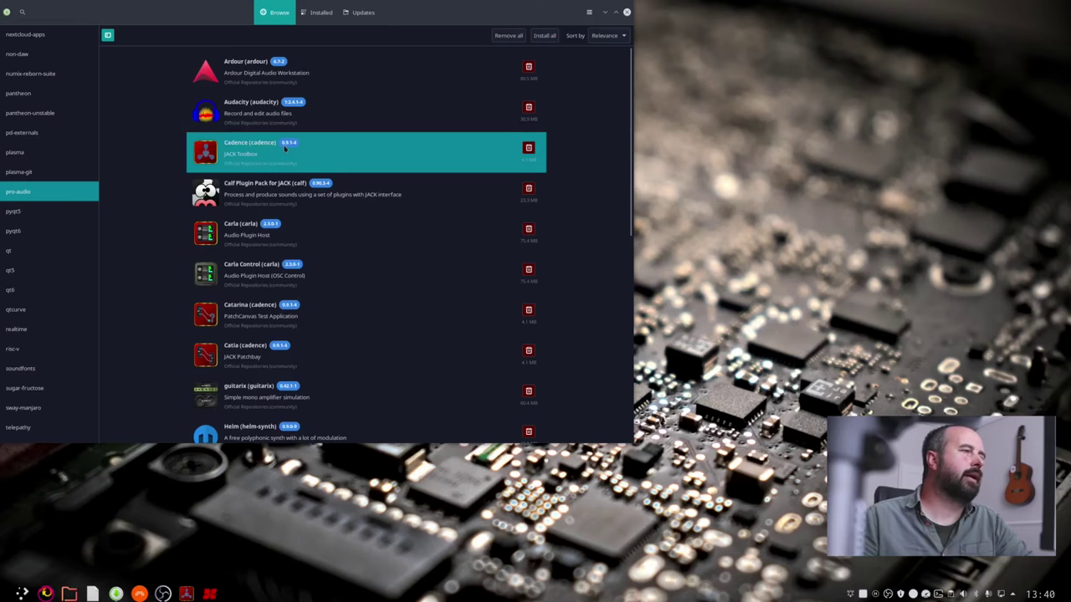
Step: Scroll through the pro-audio packages, from noise-repellent to QjackCtl and padthv1
scroll(285, 146, down, 10)
scroll(284, 147, down, 15)
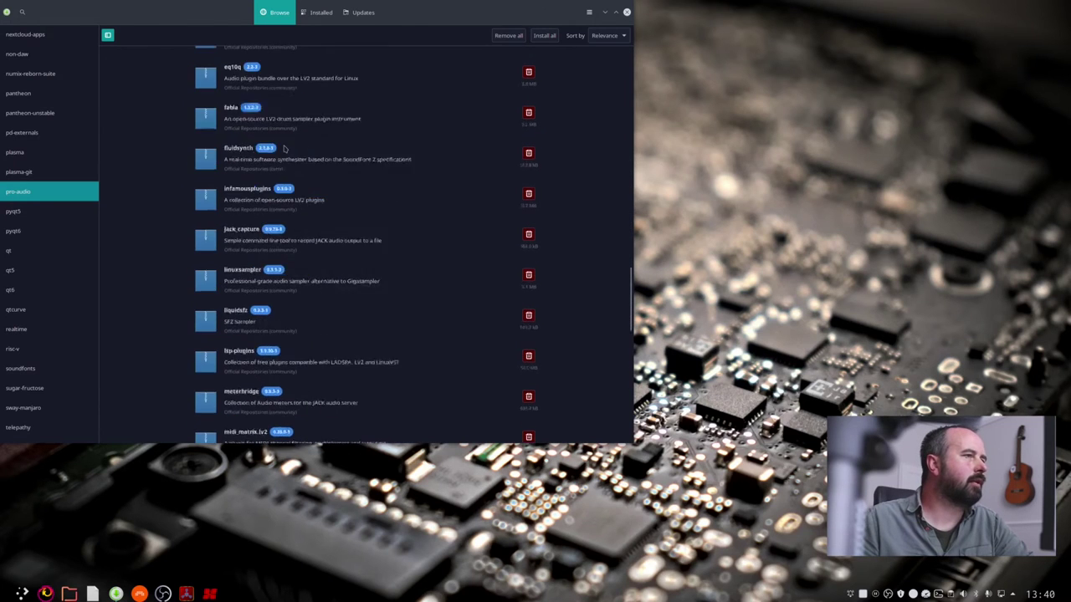
scroll(284, 148, up, 10)
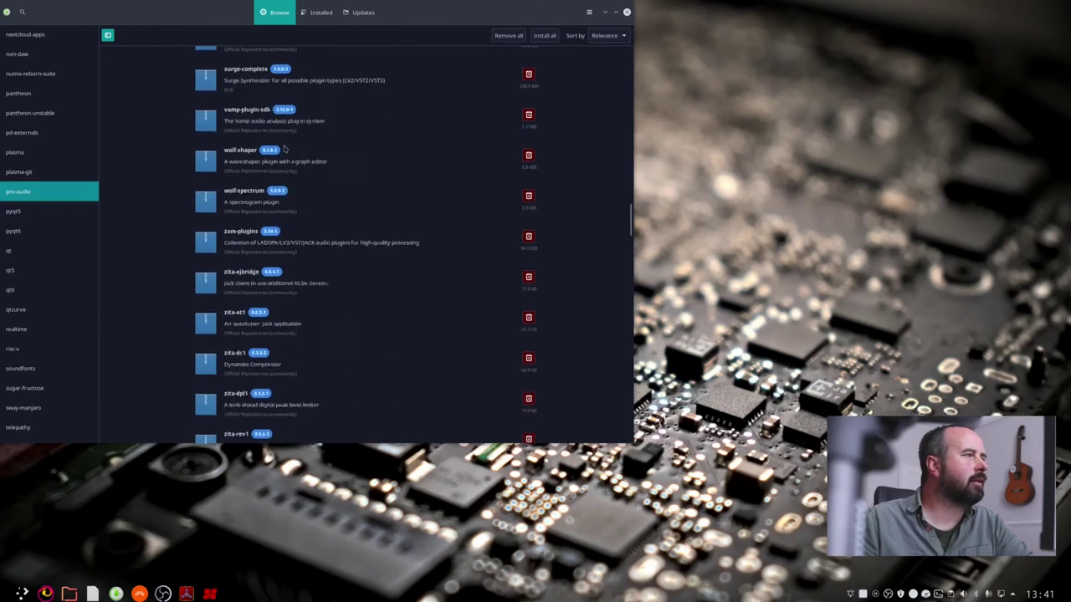
scroll(284, 148, up, 8)
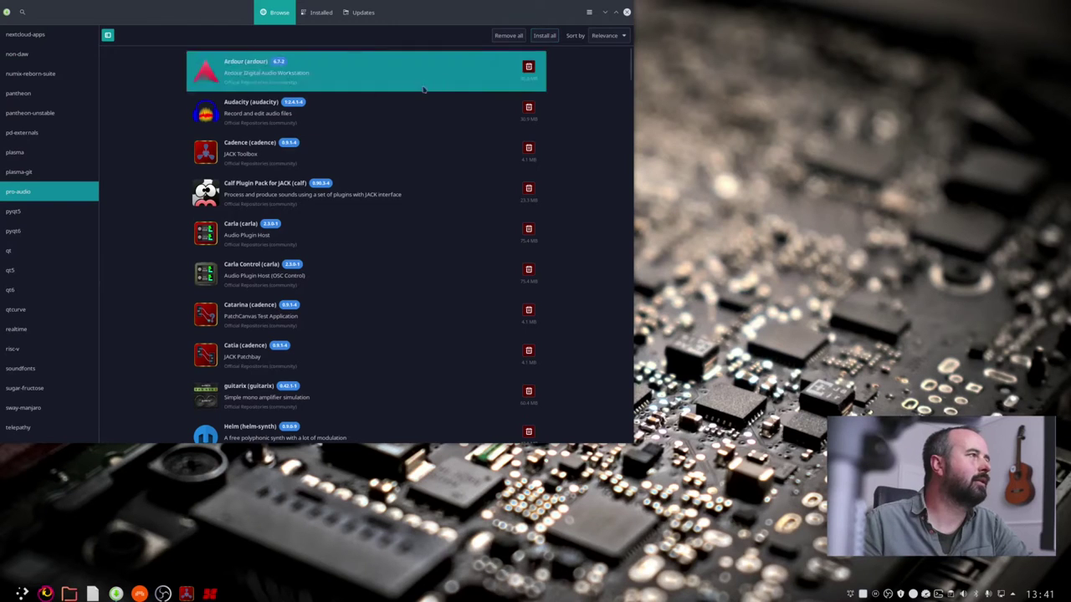
scroll(284, 159, down, 10)
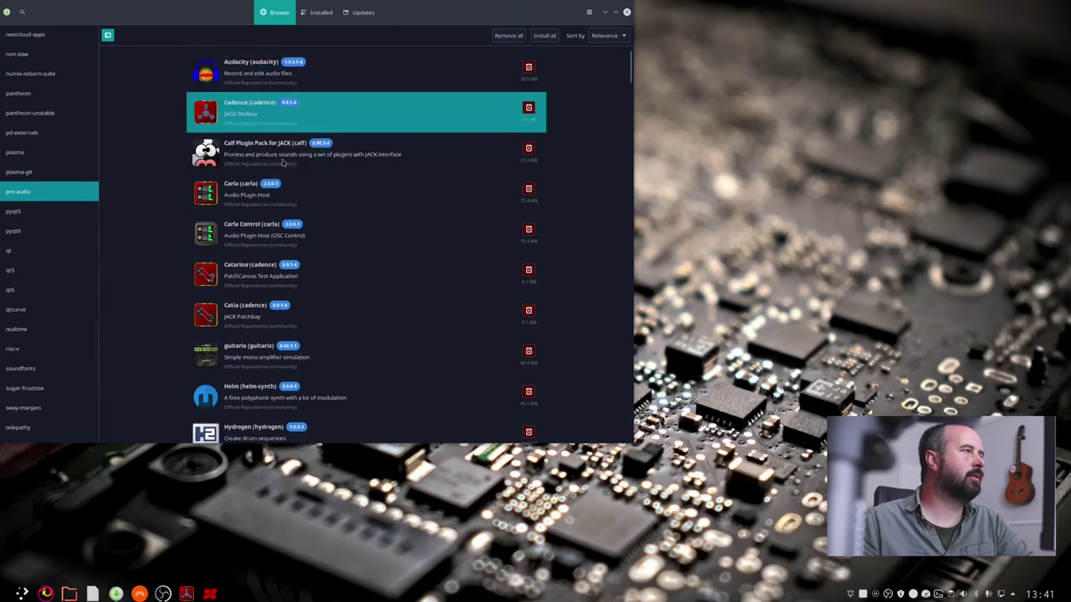
scroll(284, 163, up, 10)
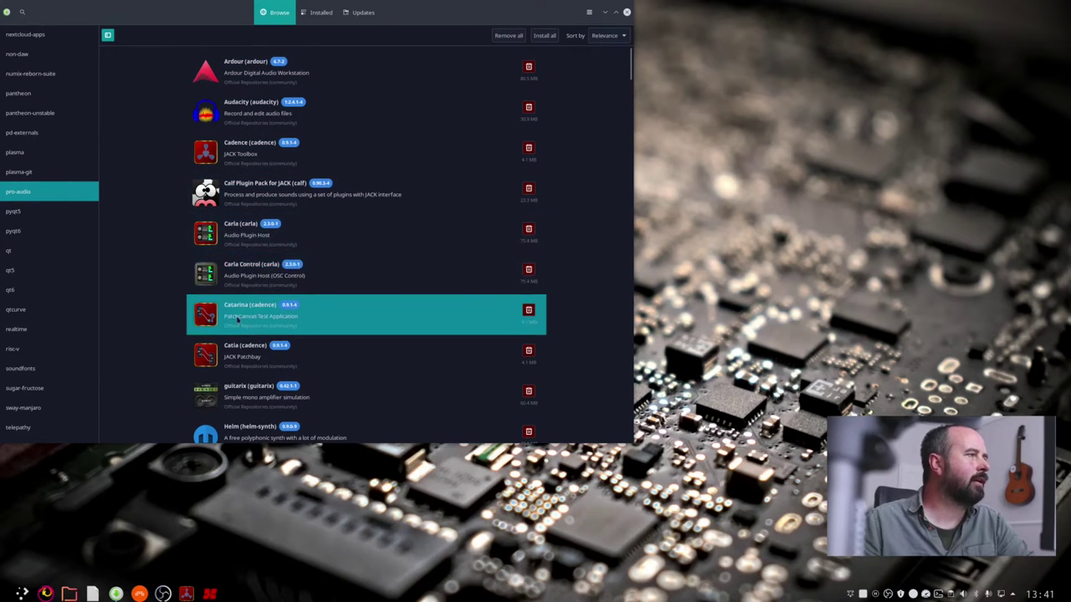
scroll(241, 311, down, 3)
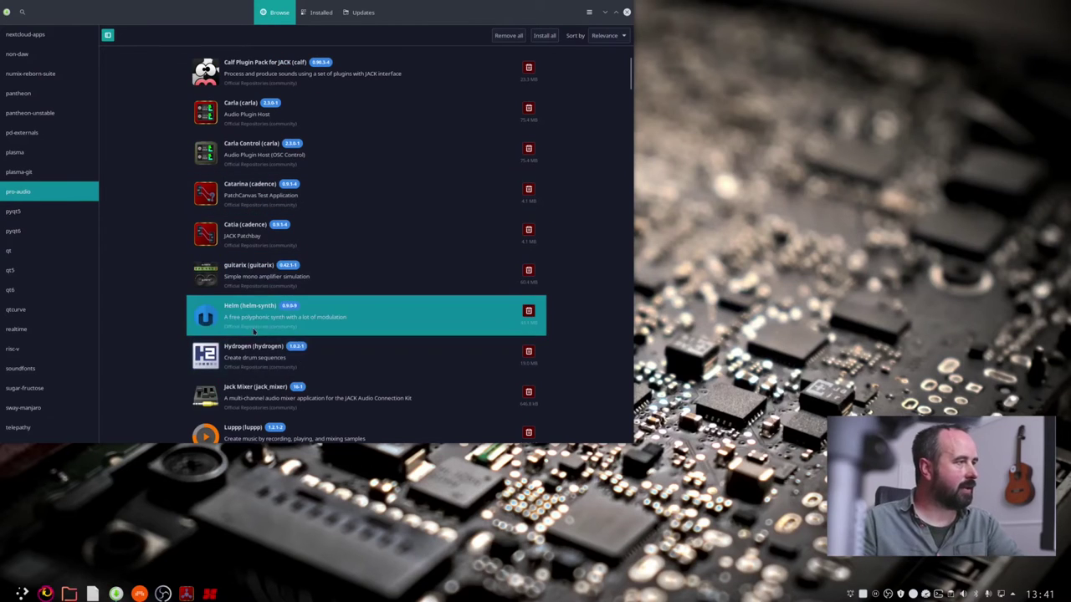
scroll(249, 356, down, 1)
scroll(249, 357, down, 4)
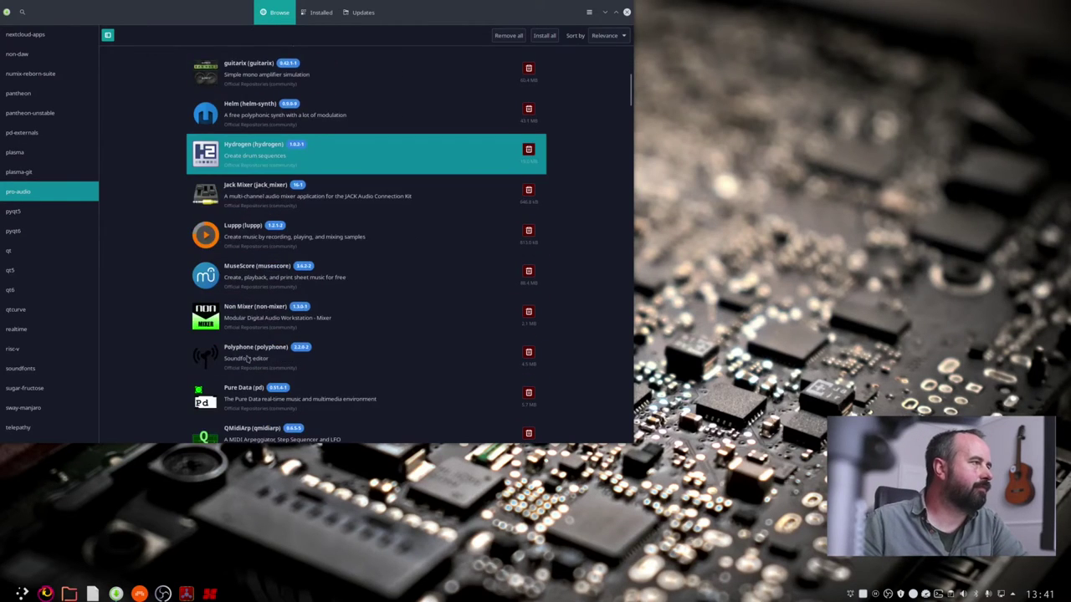
scroll(248, 357, down, 8)
scroll(248, 358, down, 11)
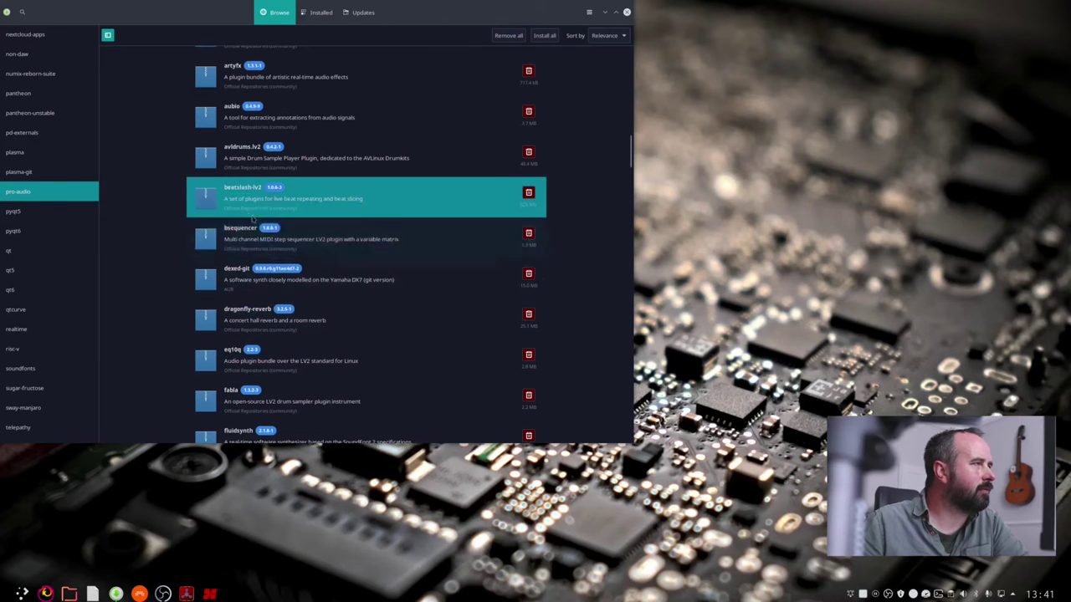
scroll(410, 340, down, 4)
scroll(410, 340, up, 1)
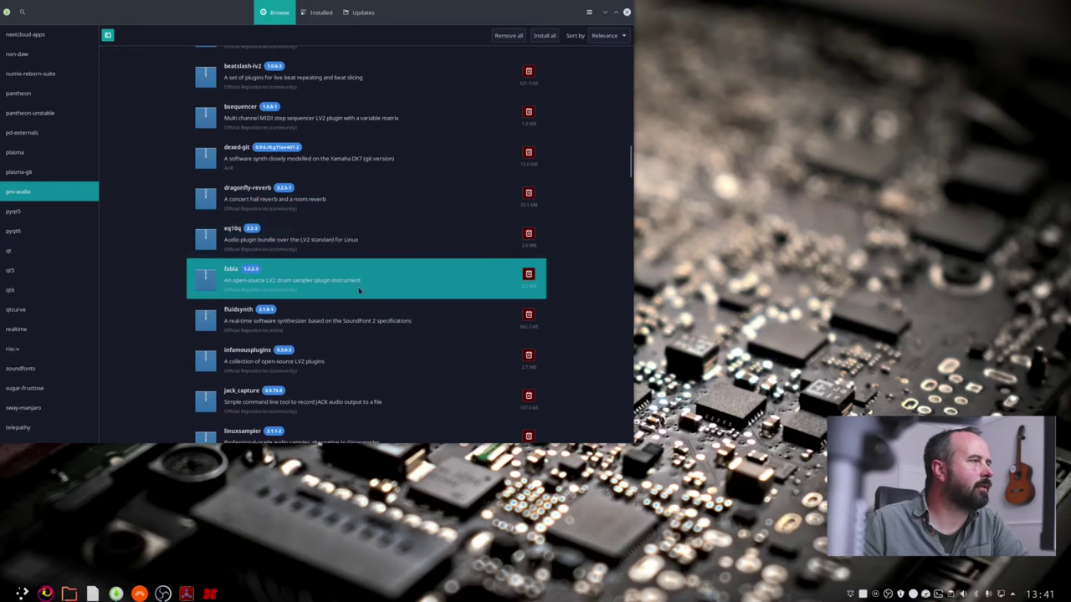
scroll(377, 334, down, 4)
scroll(377, 334, down, 8)
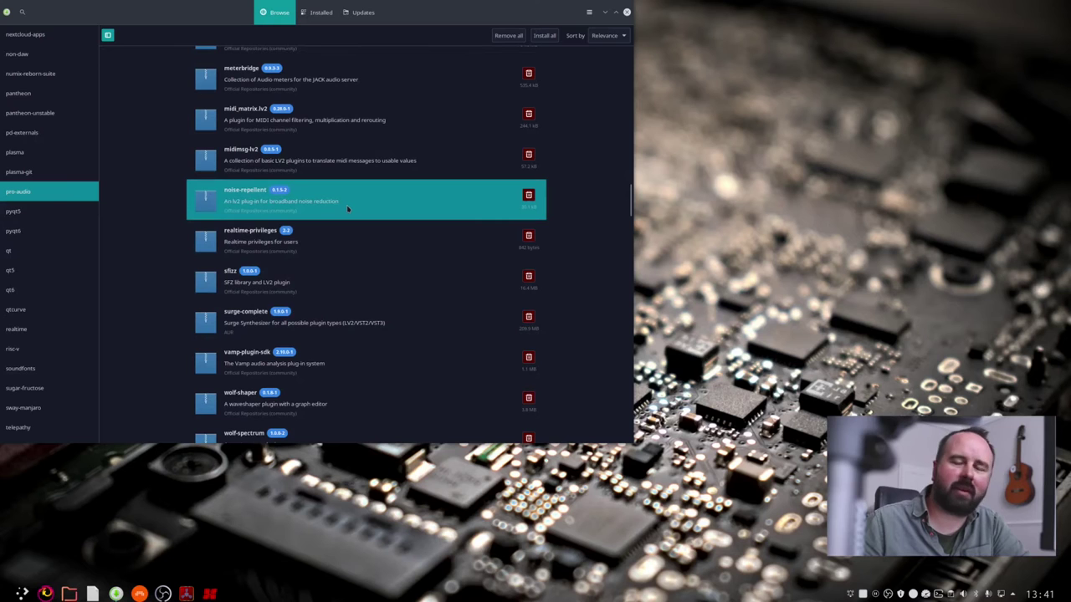
scroll(348, 209, down, 20)
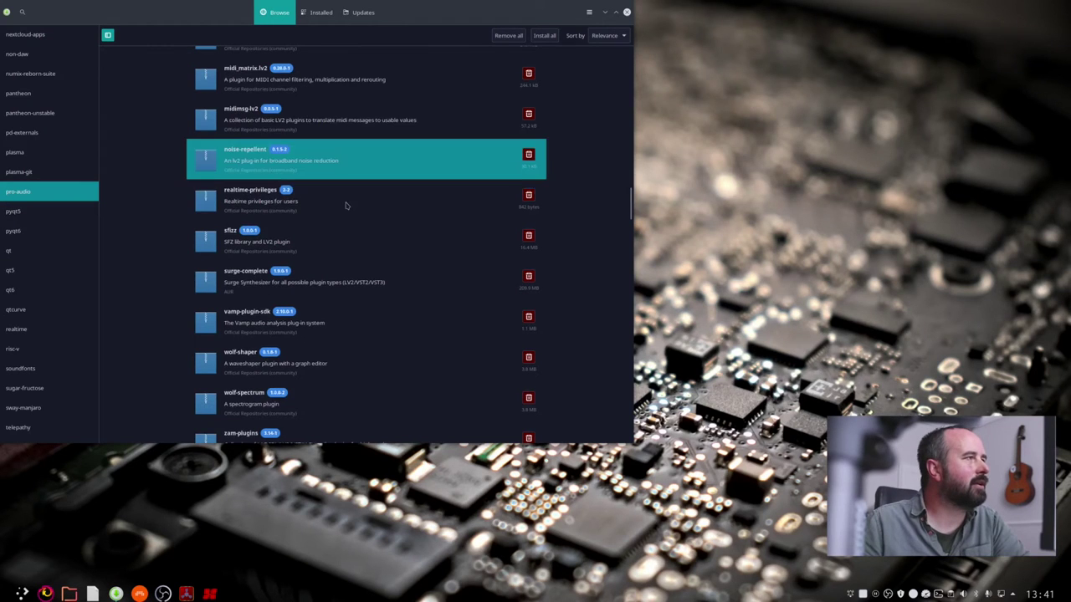
scroll(346, 205, down, 15)
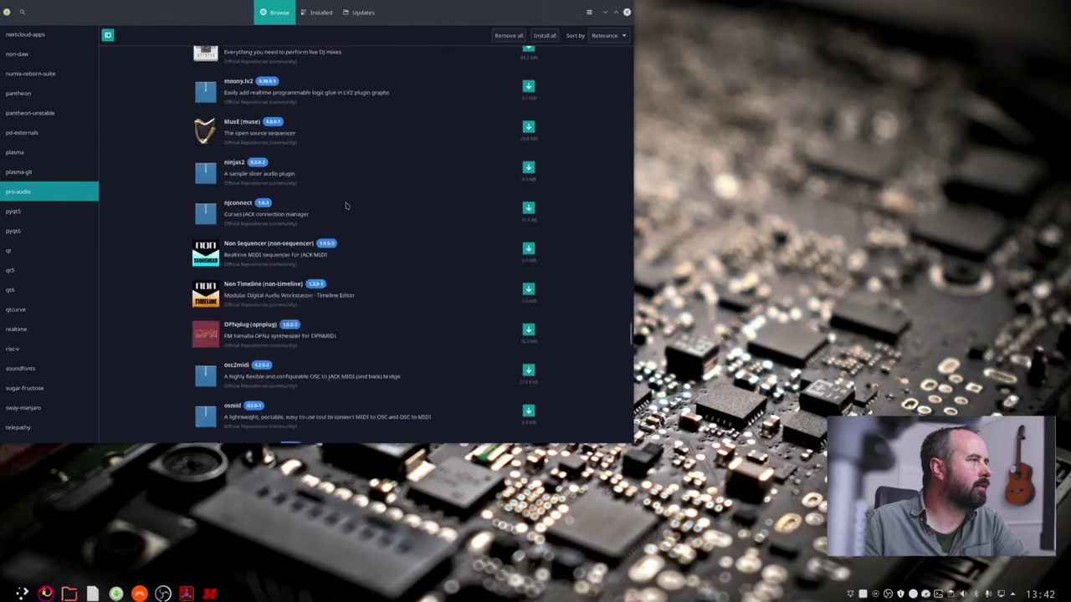
scroll(346, 205, down, 15)
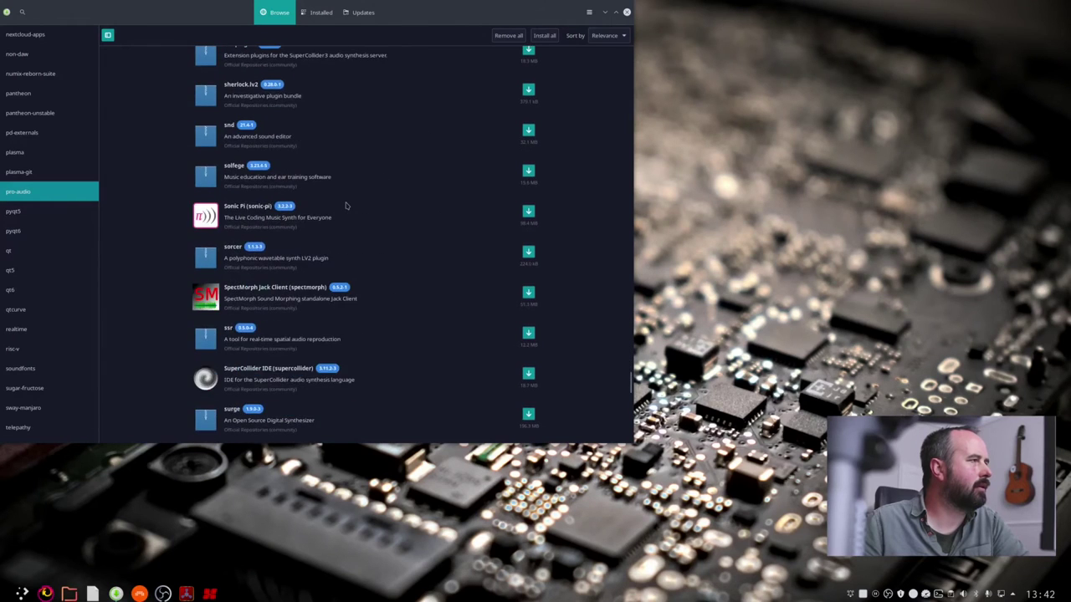
scroll(345, 205, up, 15)
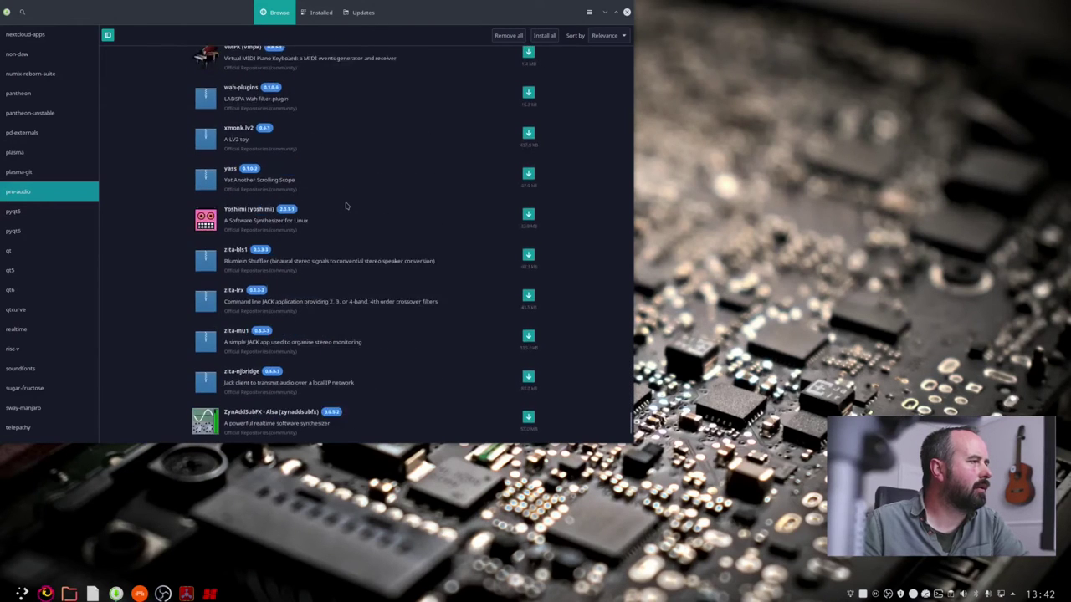
Step: Search Pamac for vst packages and scroll through the results
click(22, 11)
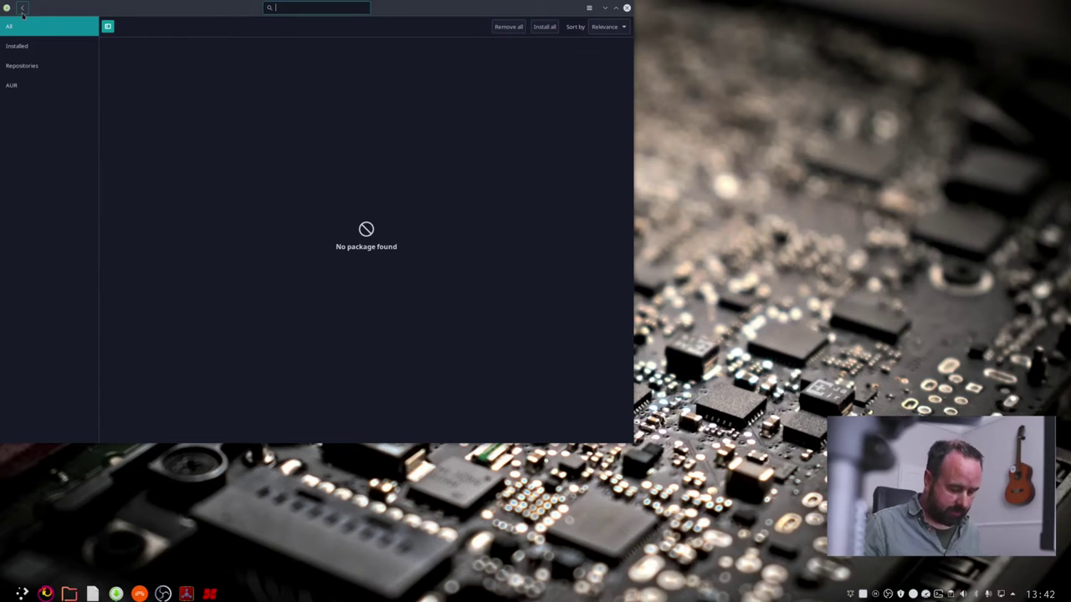
text(vst)
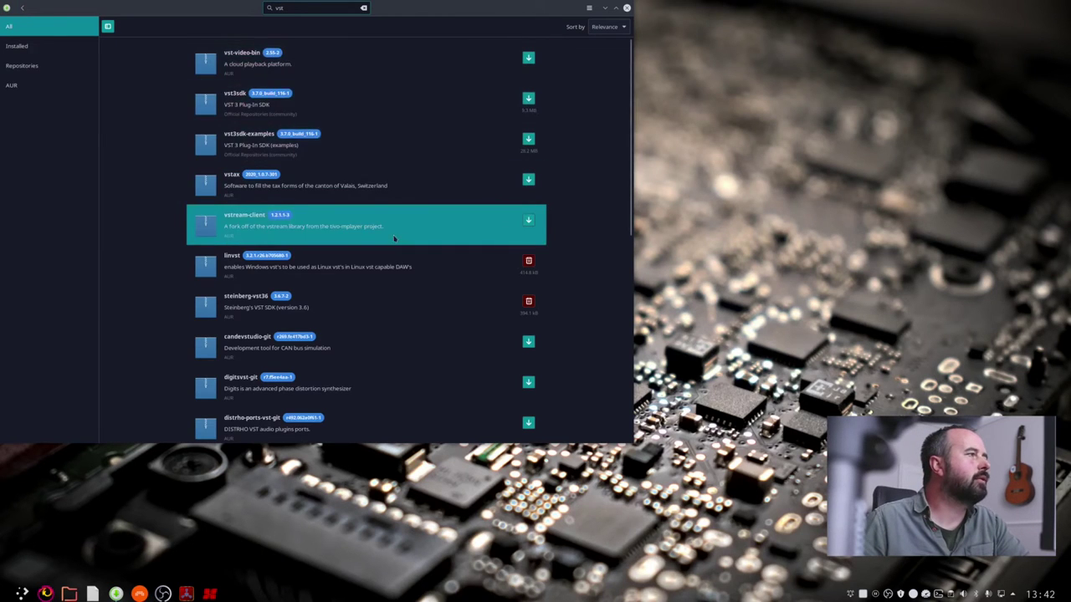
scroll(394, 234, down, 3)
scroll(393, 238, down, 3)
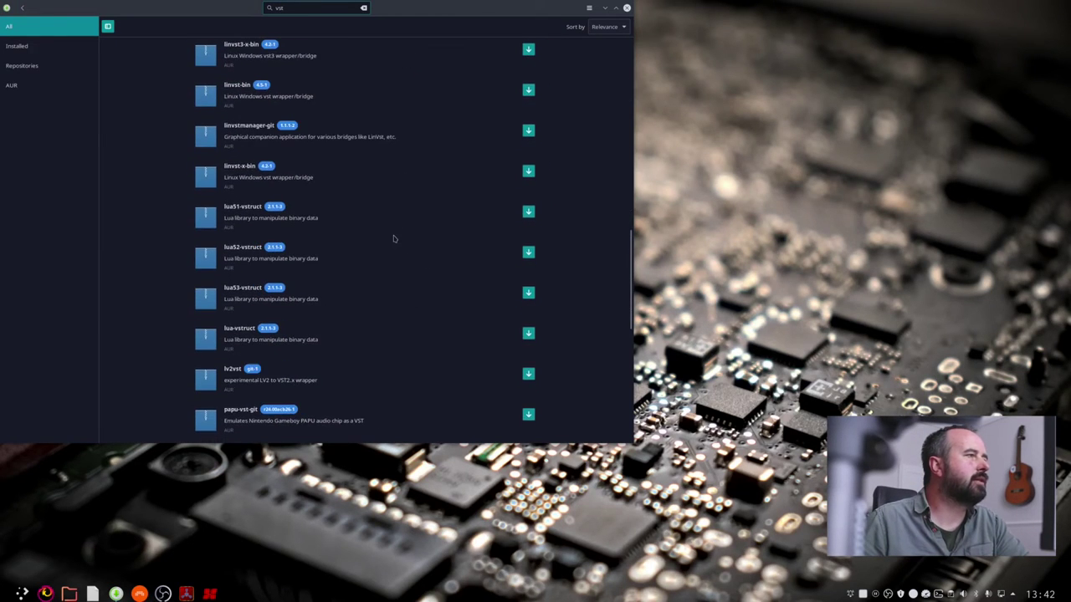
scroll(393, 238, up, 6)
Step: Replace the search term with lv2 and browse the LV2 plugin results
double_click(291, 8)
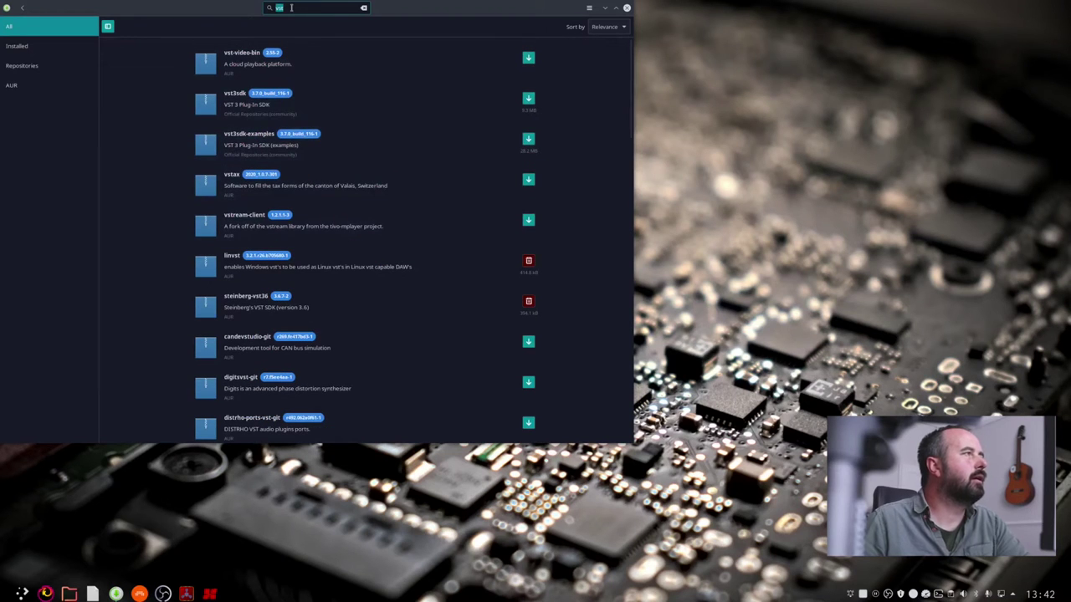
text(lv2)
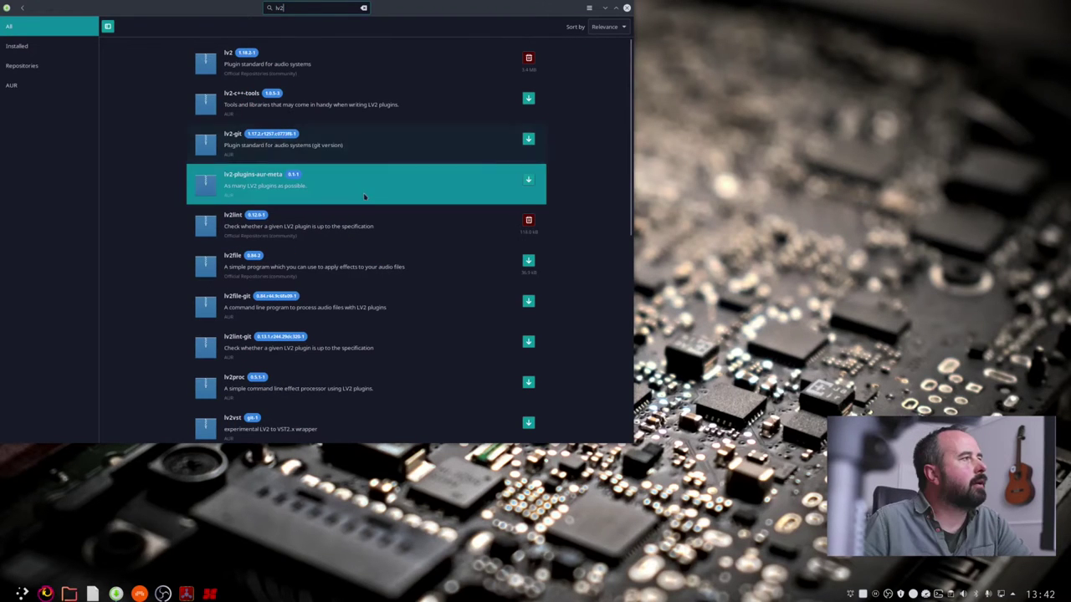
scroll(363, 201, down, 6)
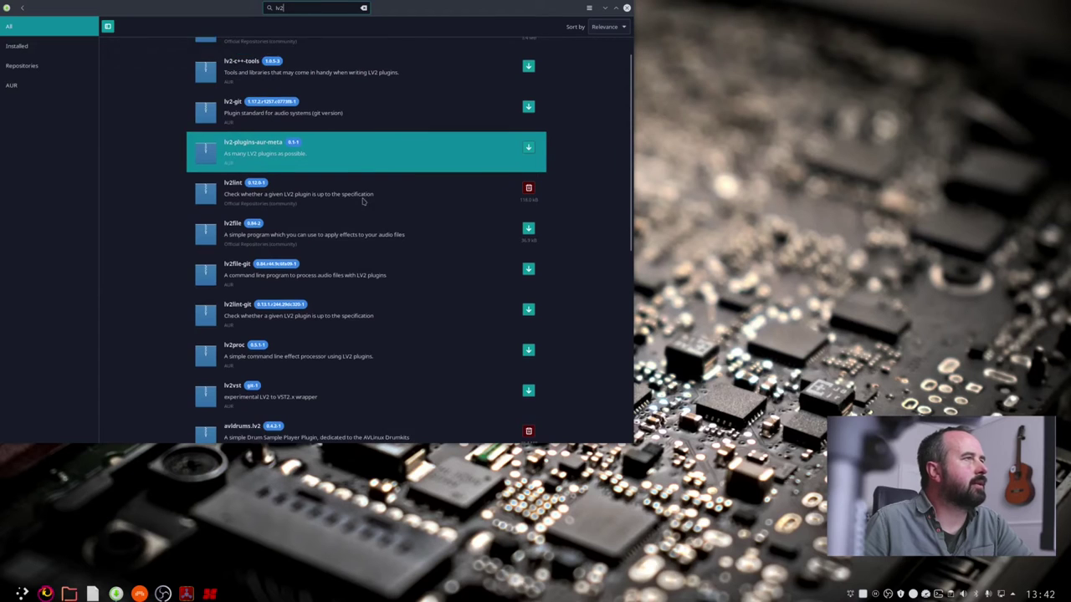
scroll(363, 201, down, 7)
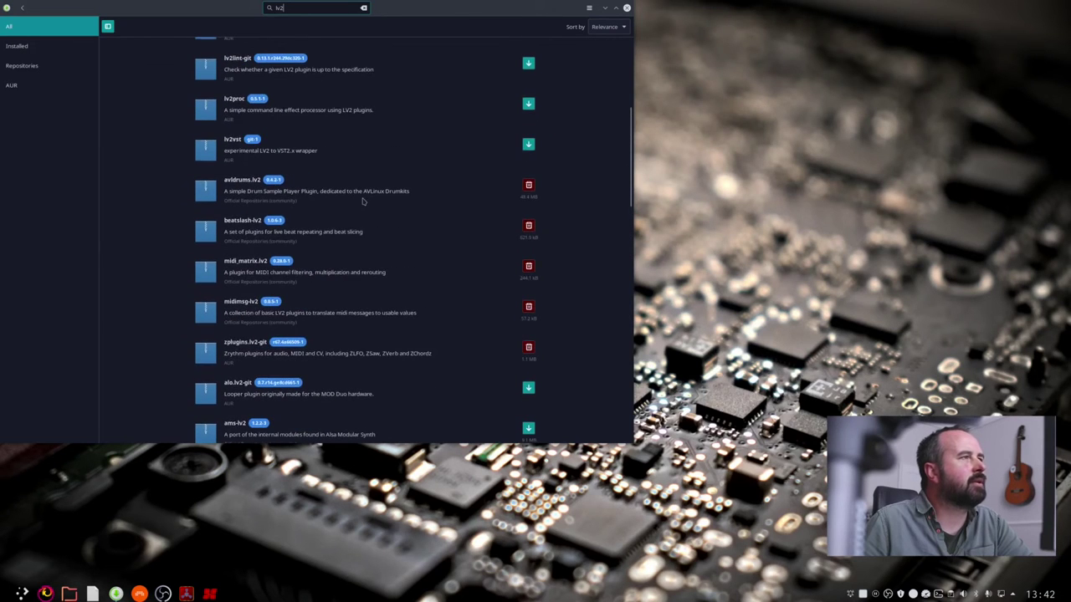
scroll(363, 200, up, 13)
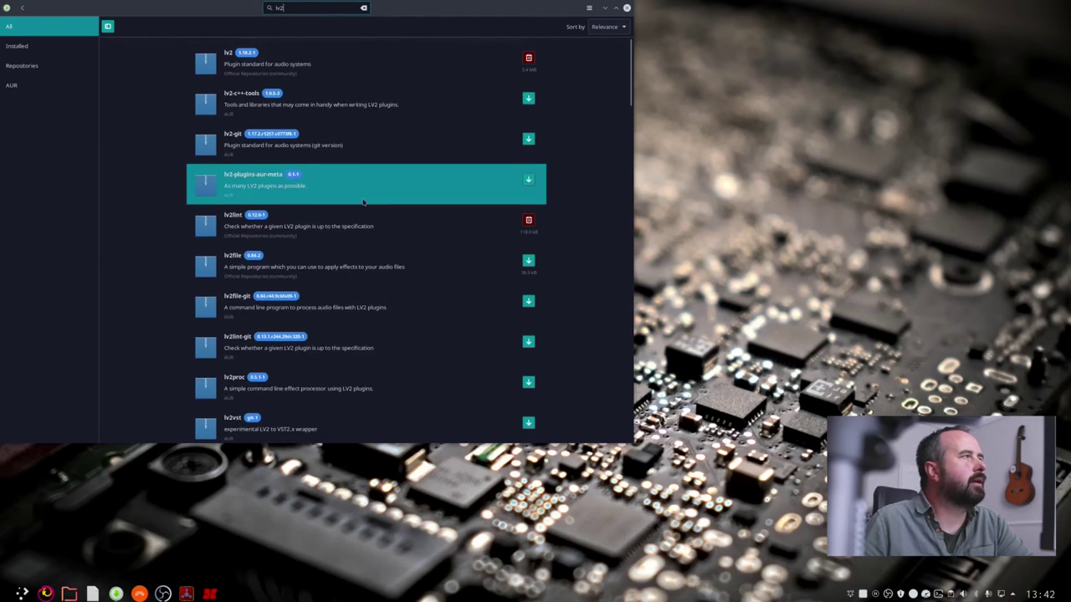
Step: Search for ladspa and browse results such as calf-ladspa and vocoder-ladspa
key(ctrl+a)
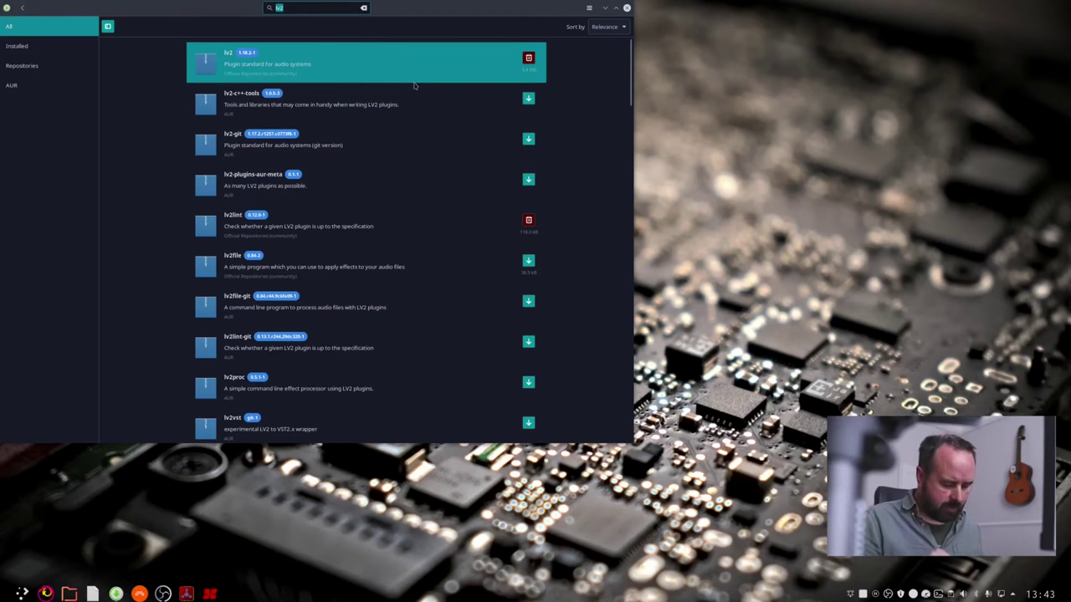
text(ladspa)
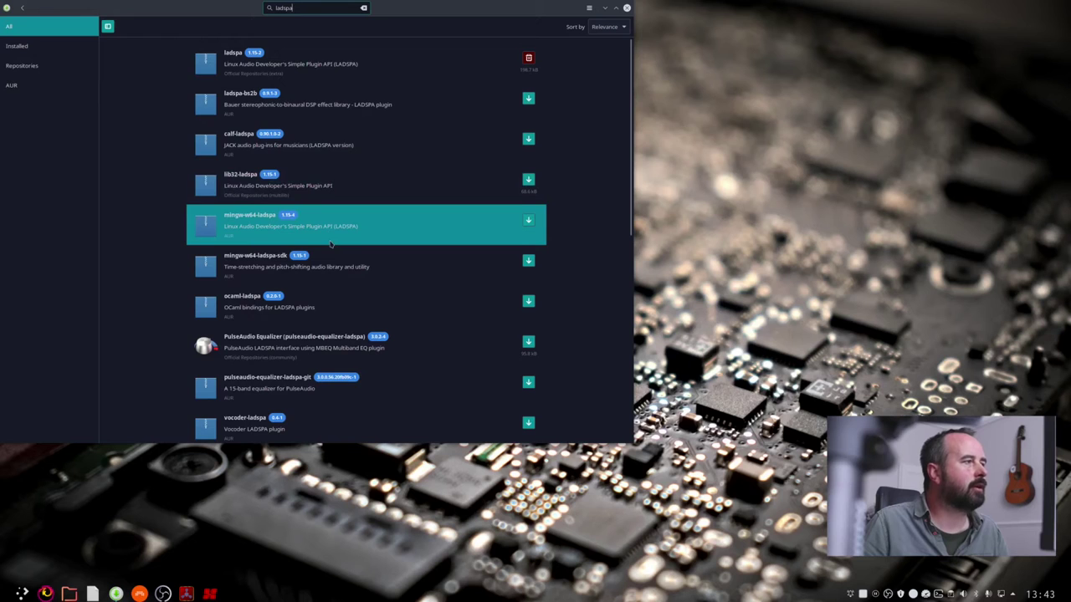
scroll(330, 243, down, 6)
scroll(330, 239, up, 8)
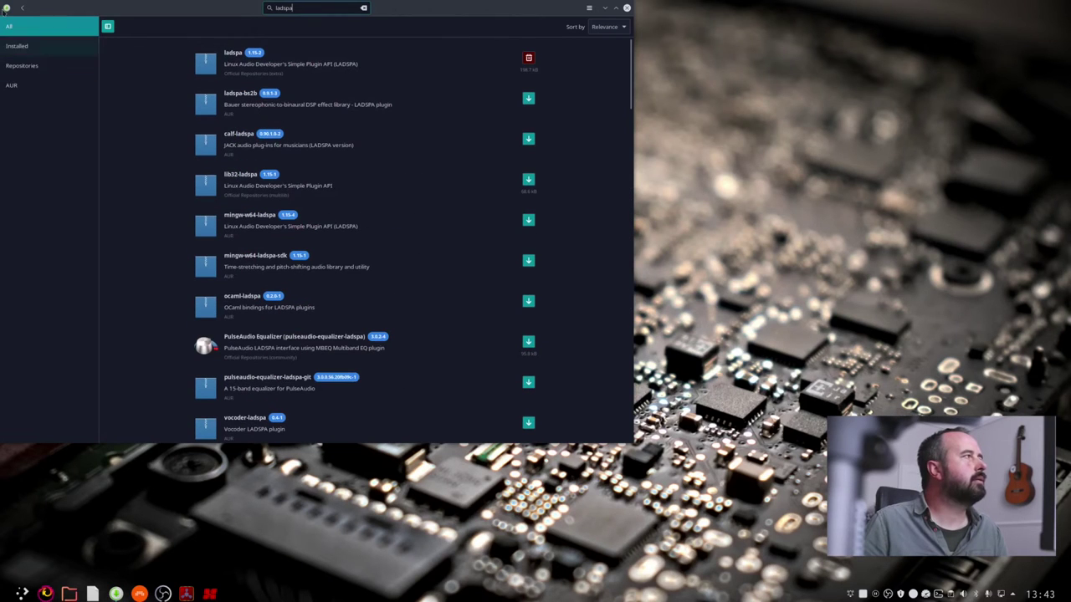
Step: Return to the pro-audio listing, search for bitwig, then clear the search box
click(24, 7)
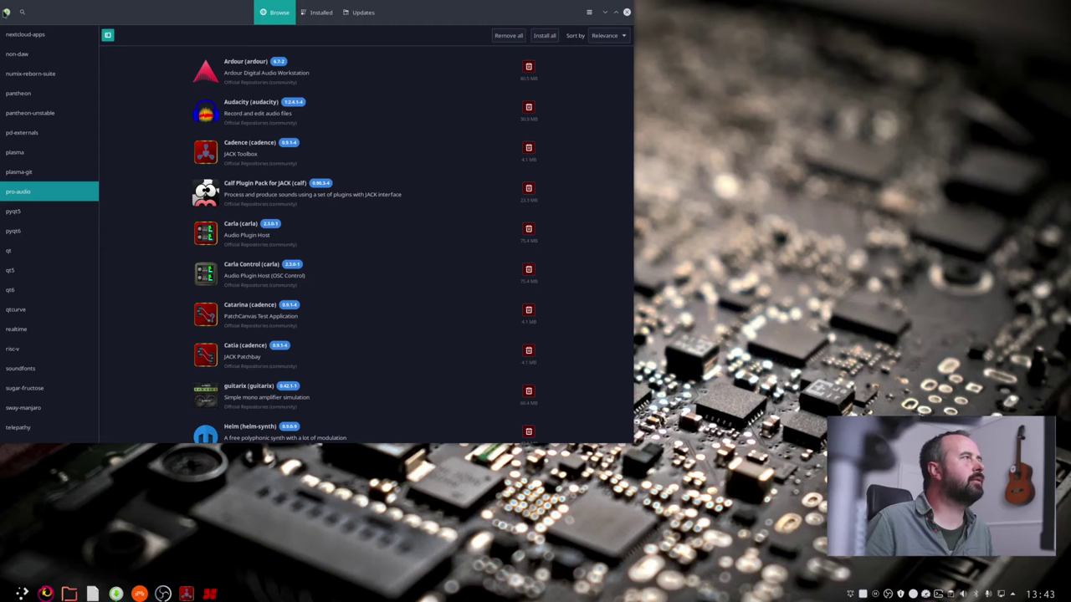
click(24, 12)
text(bitwig)
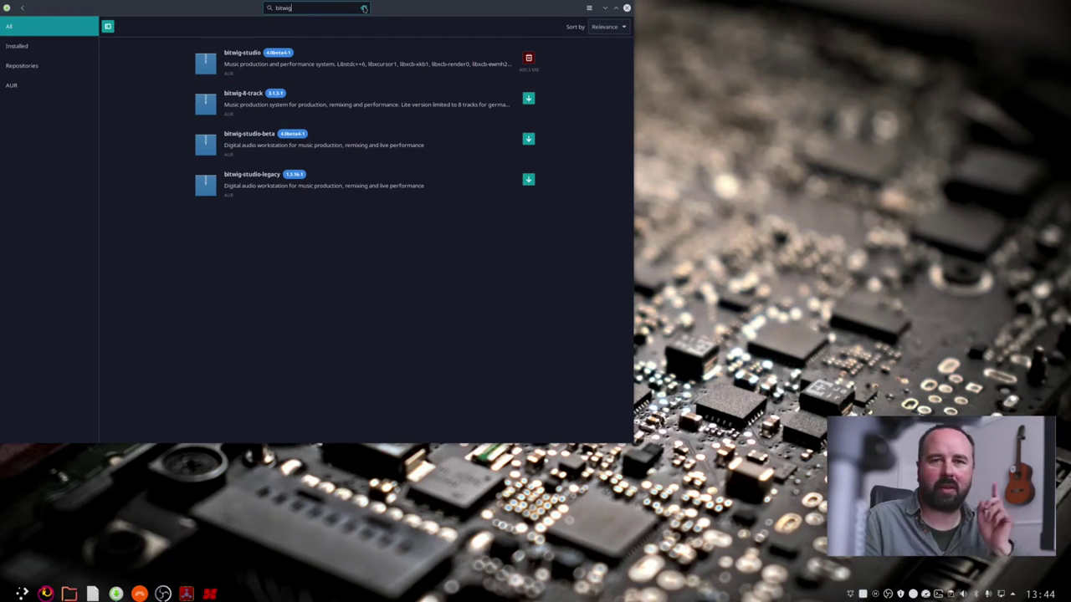
click(364, 8)
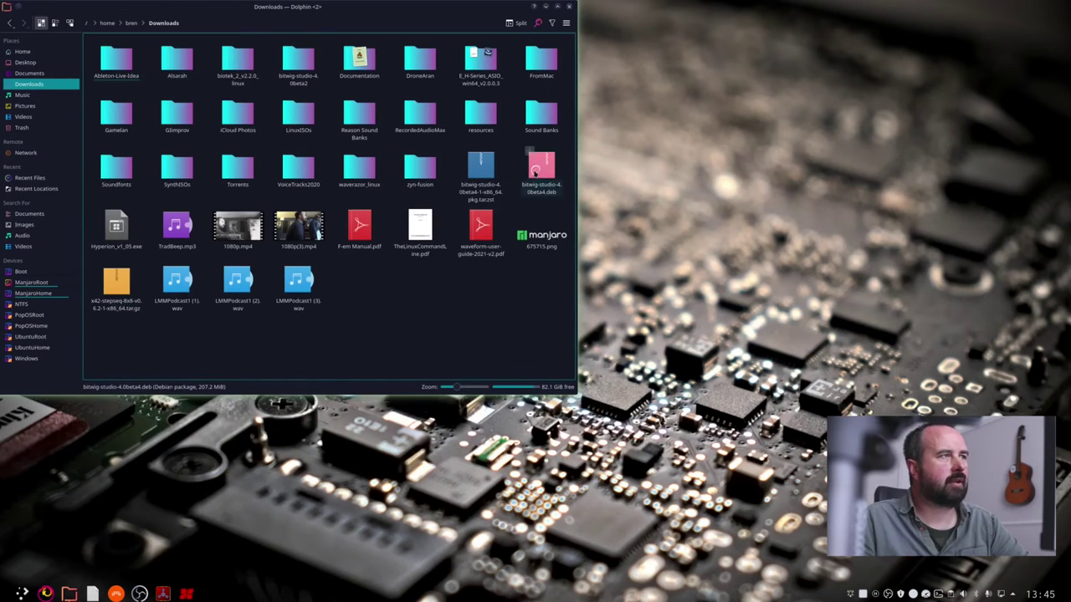
Step: Delete the bitwig-studio-4.0beta4 .pkg.tar.zst file and open a terminal in Downloads
click(537, 172)
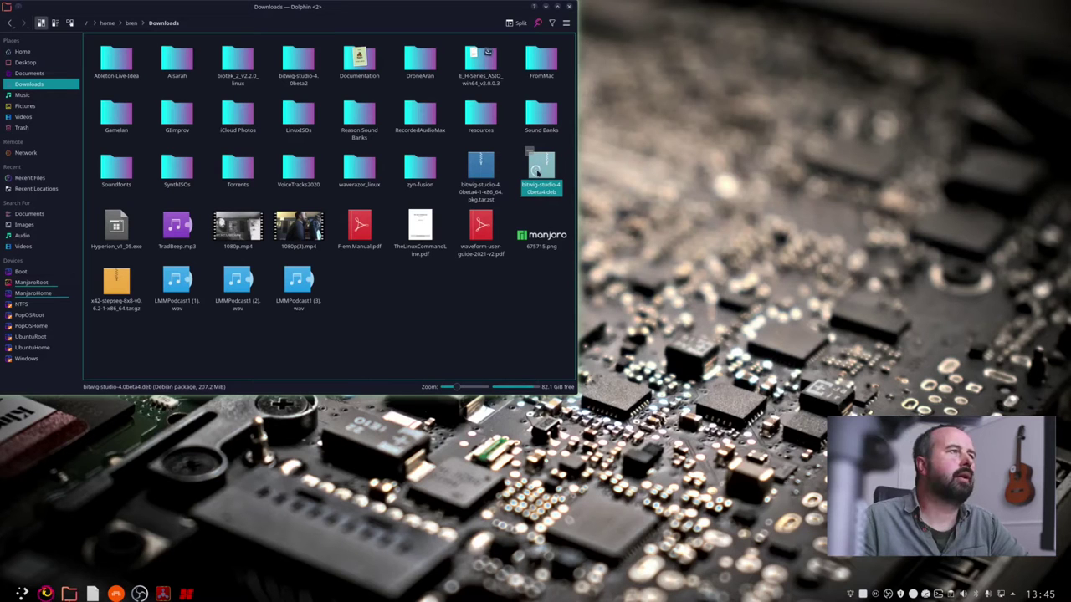
click(483, 173)
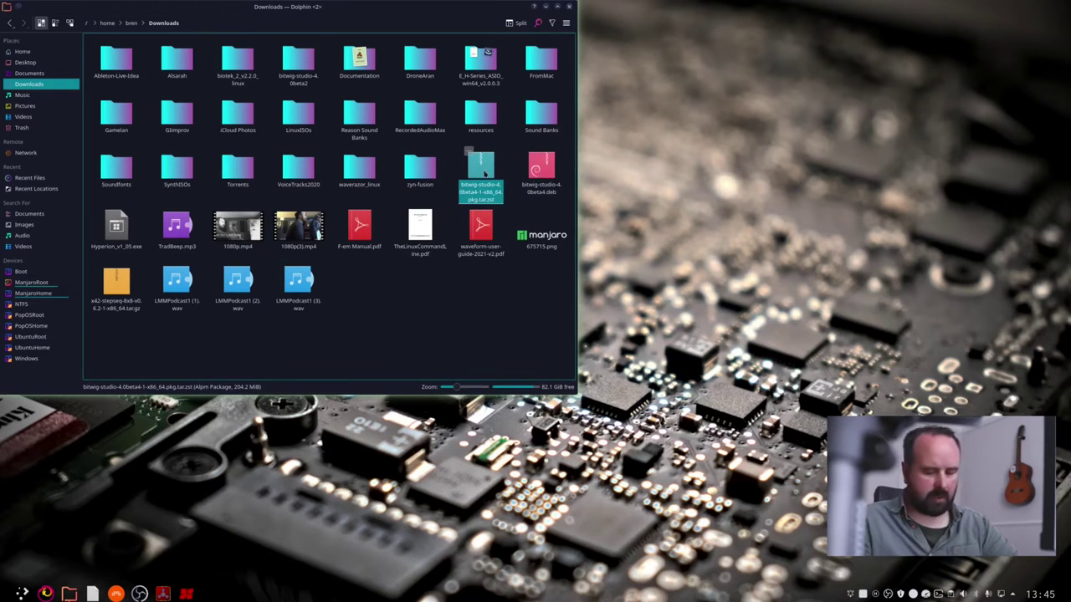
key(Delete)
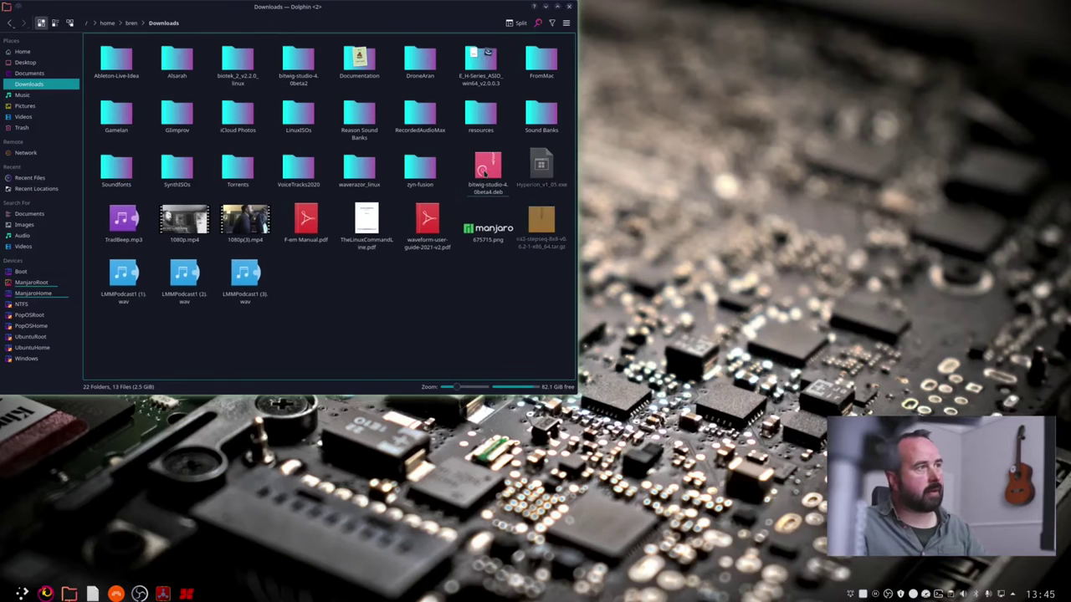
right_click(509, 168)
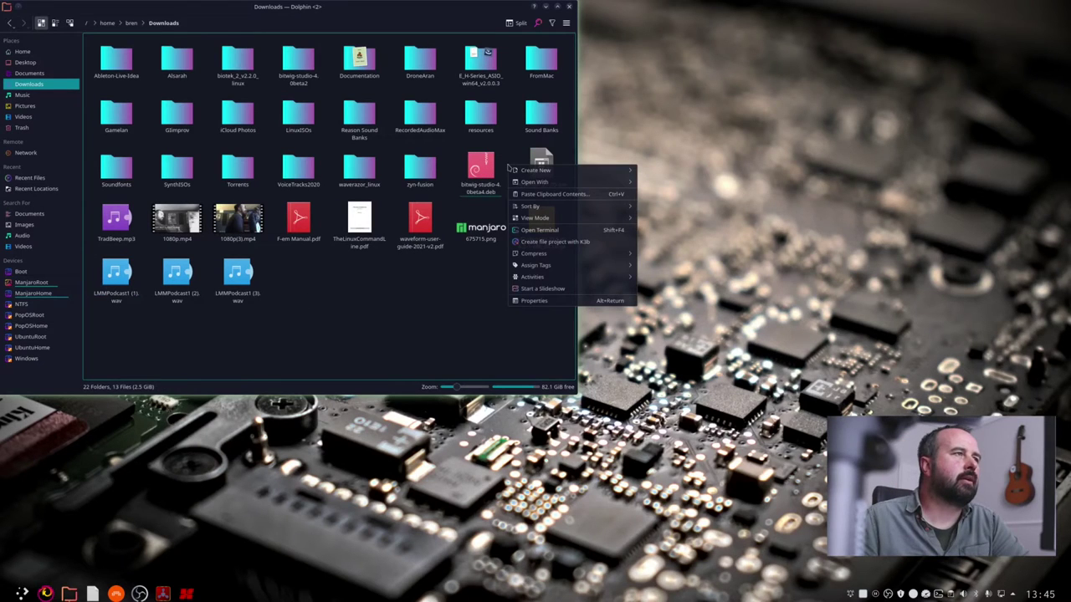
click(519, 229)
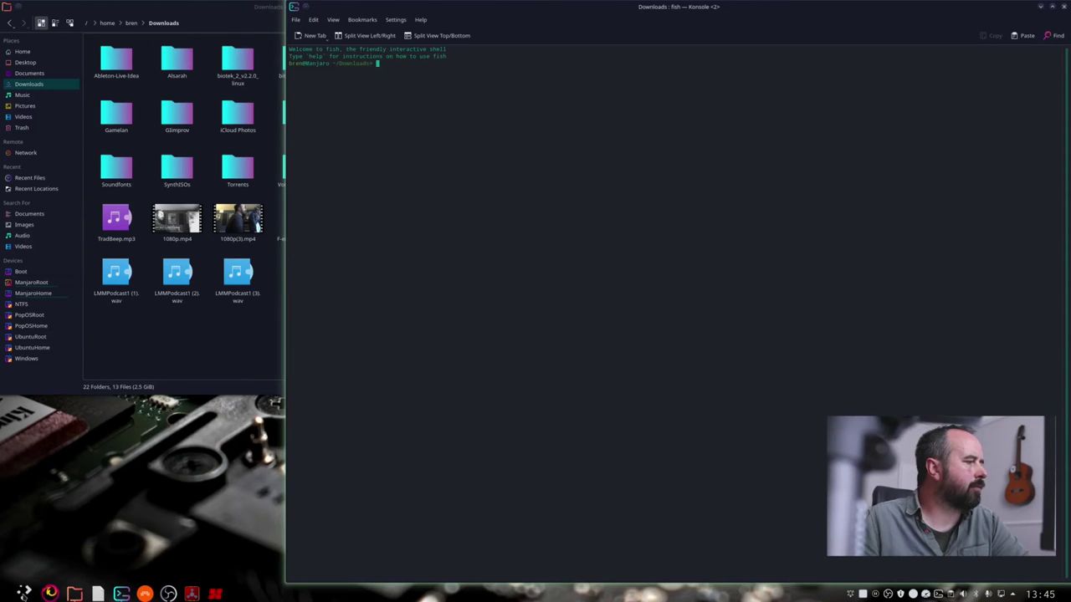
click(21, 594)
text(pamac)
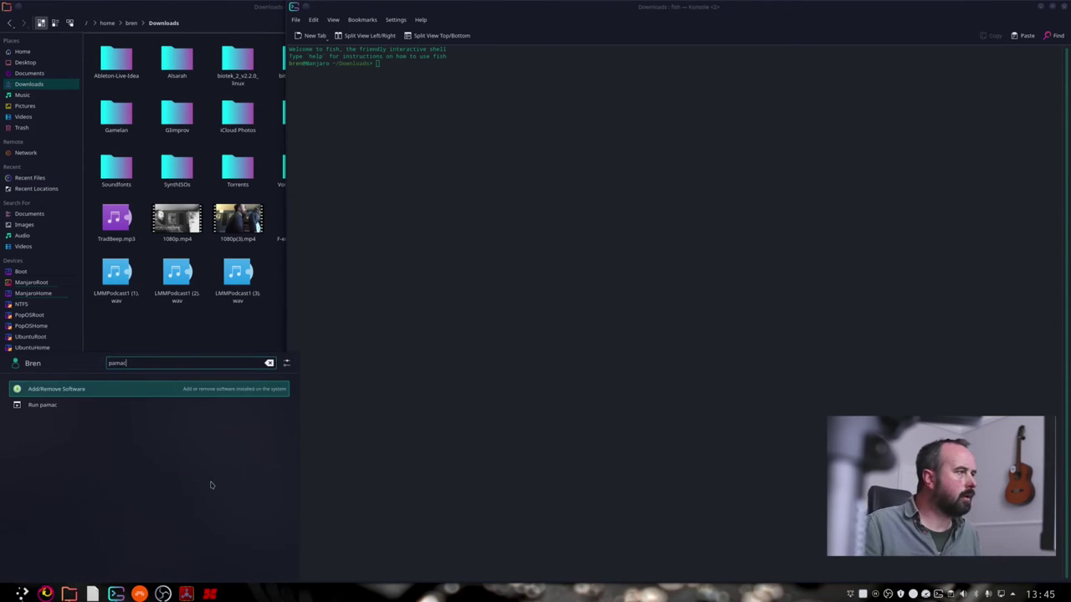
key(Escape)
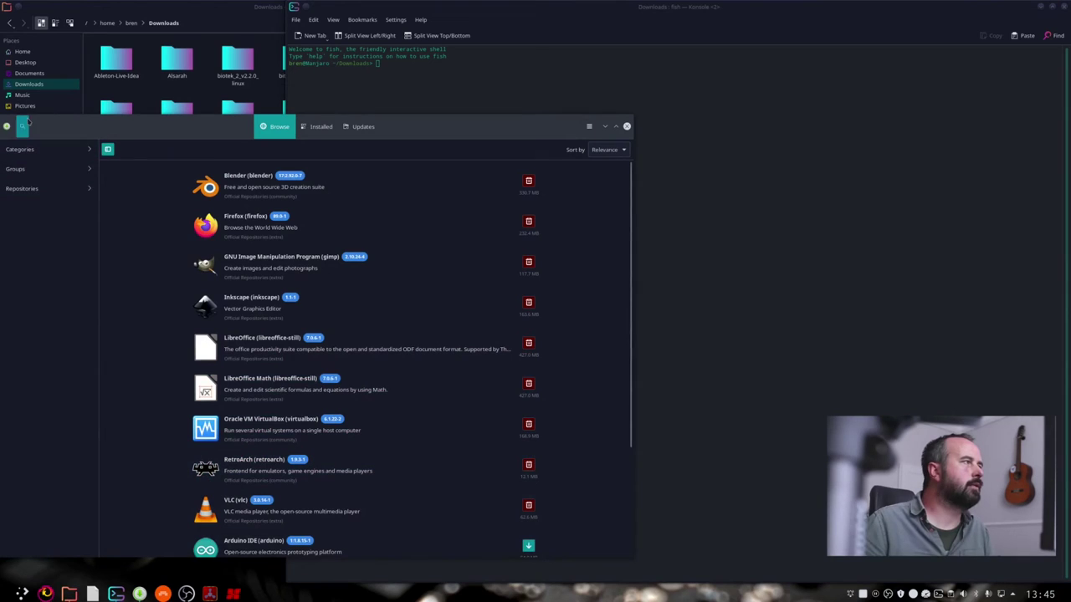
click(32, 124)
text(debtap)
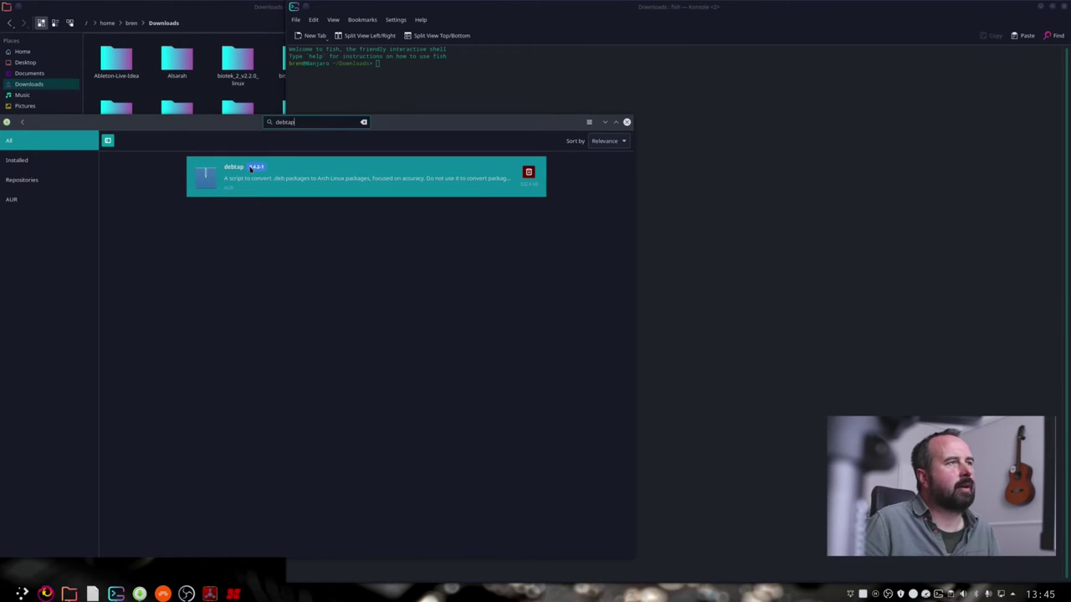
click(628, 123)
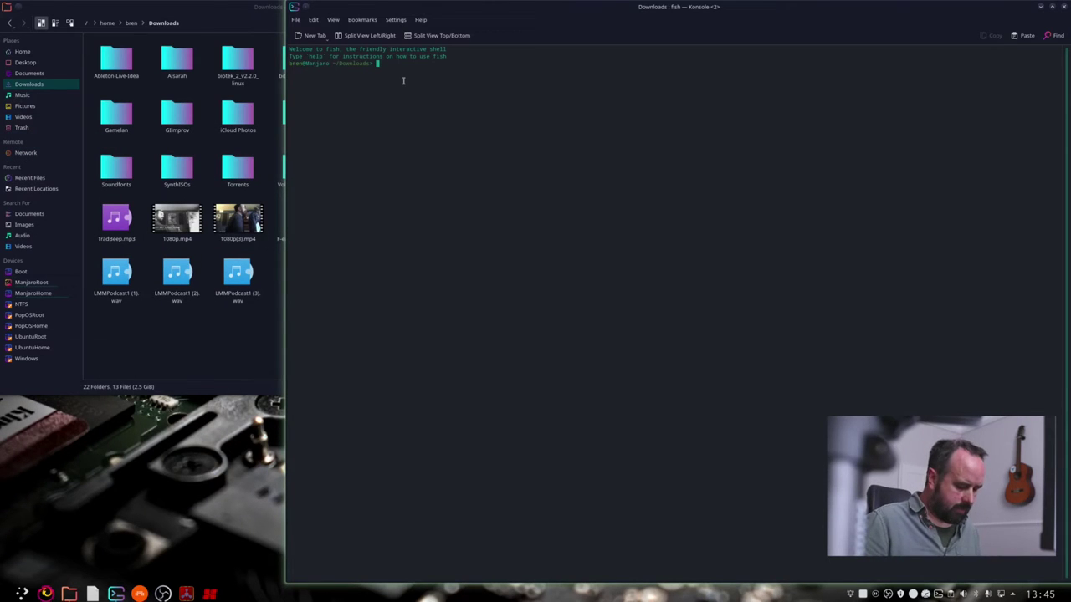
Step: Complete the command to `debtap bitwig-studio-4.0beta4.deb` using the suggestion and Tab completion
text(su)
key(Right)
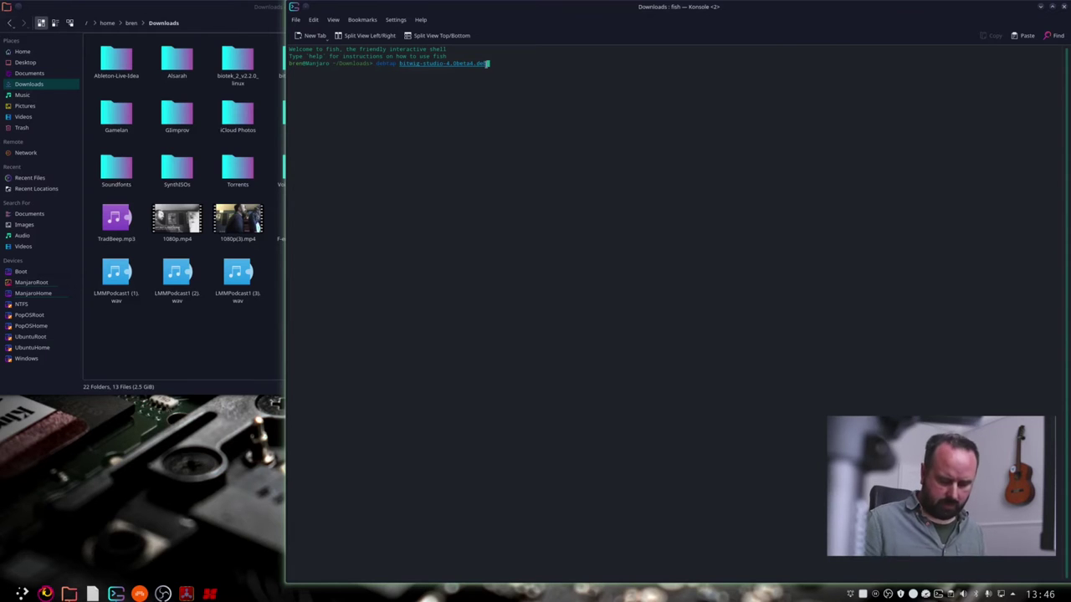
key(BackSpace)
key(BackSpace)
key(BackSpace)
key(BackSpace)
key(BackSpace)
key(BackSpace)
key(BackSpace)
key(BackSpace)
key(BackSpace)
key(BackSpace)
key(BackSpace)
key(BackSpace)
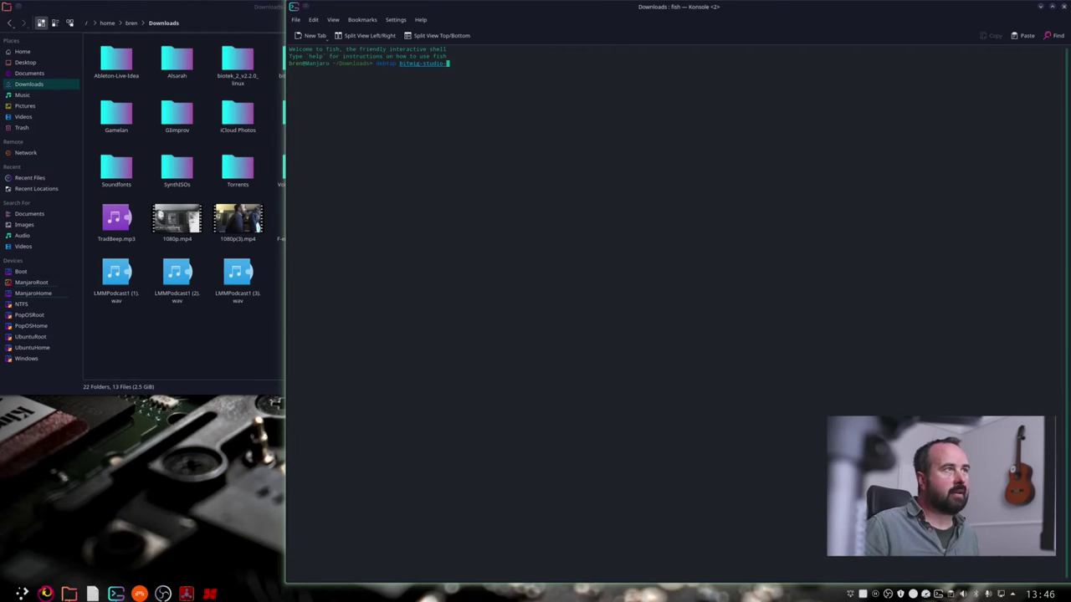
key(Tab)
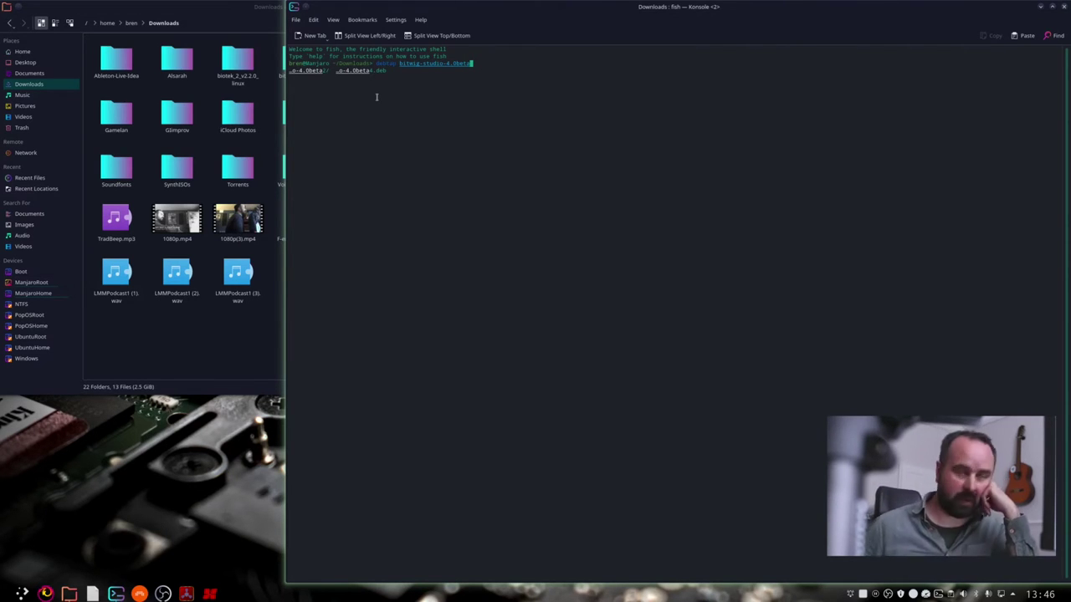
key(Tab)
key(Tab)
key(Tab)
key(Tab)
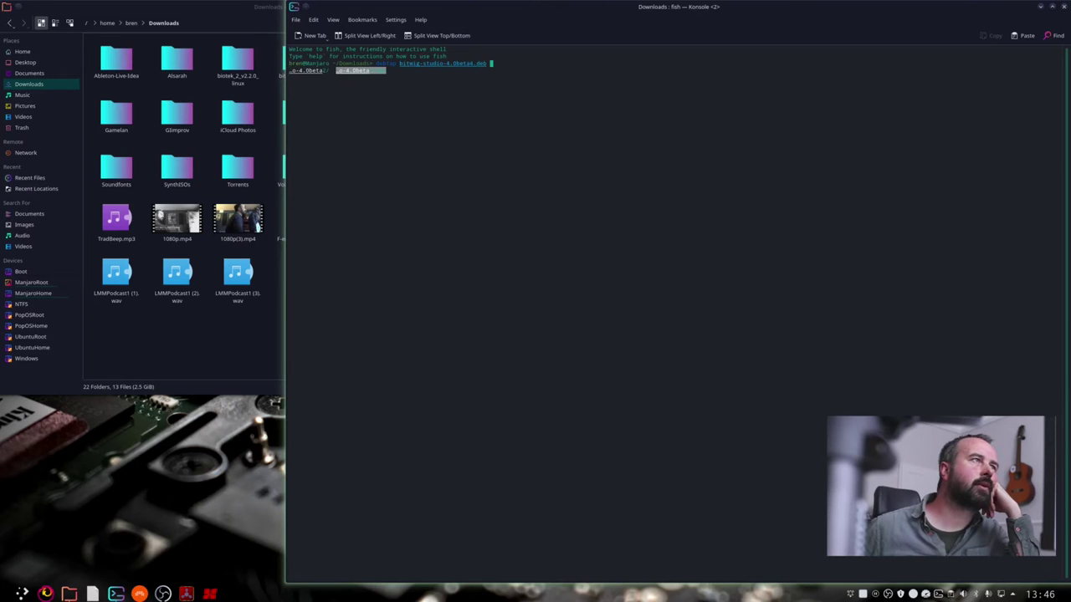
key(Tab)
key(Tab)
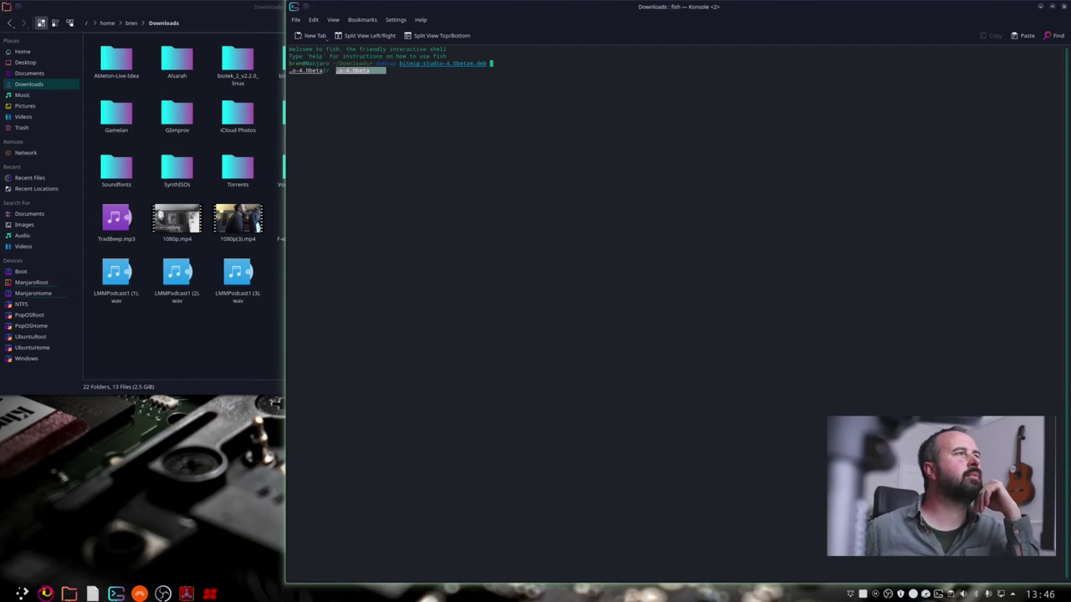
key(Return)
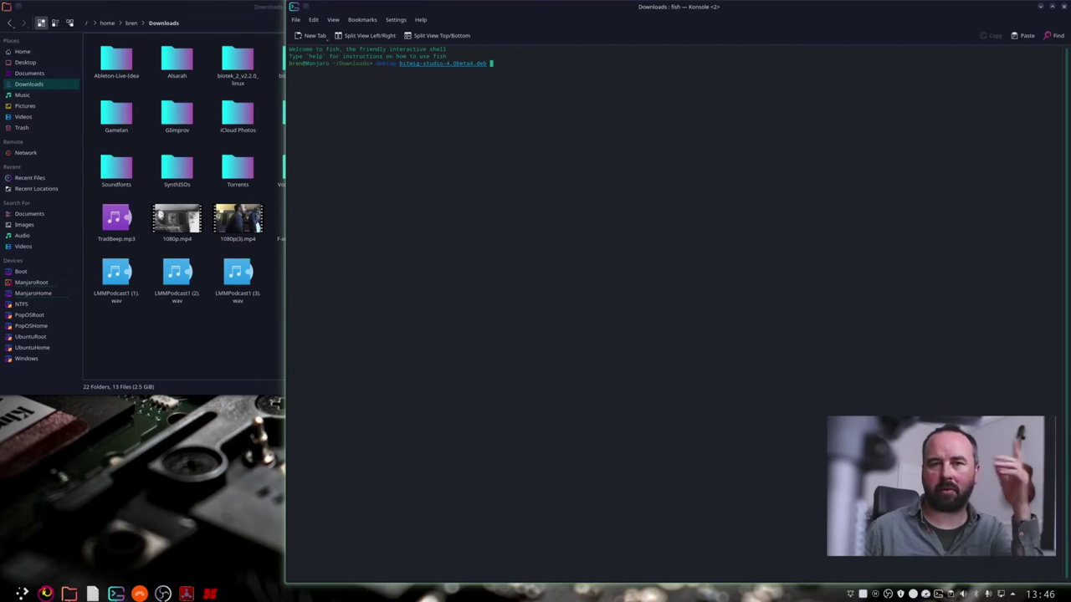
Step: Run debtap, leaving packager name and license empty, then enlarge the terminal font twice
key(Return)
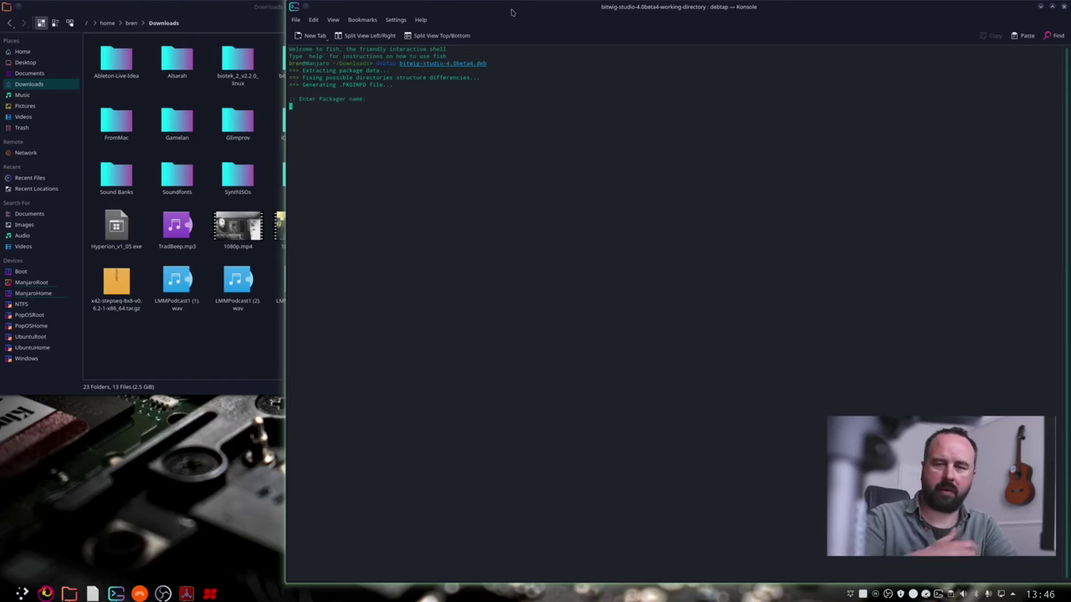
key(Return)
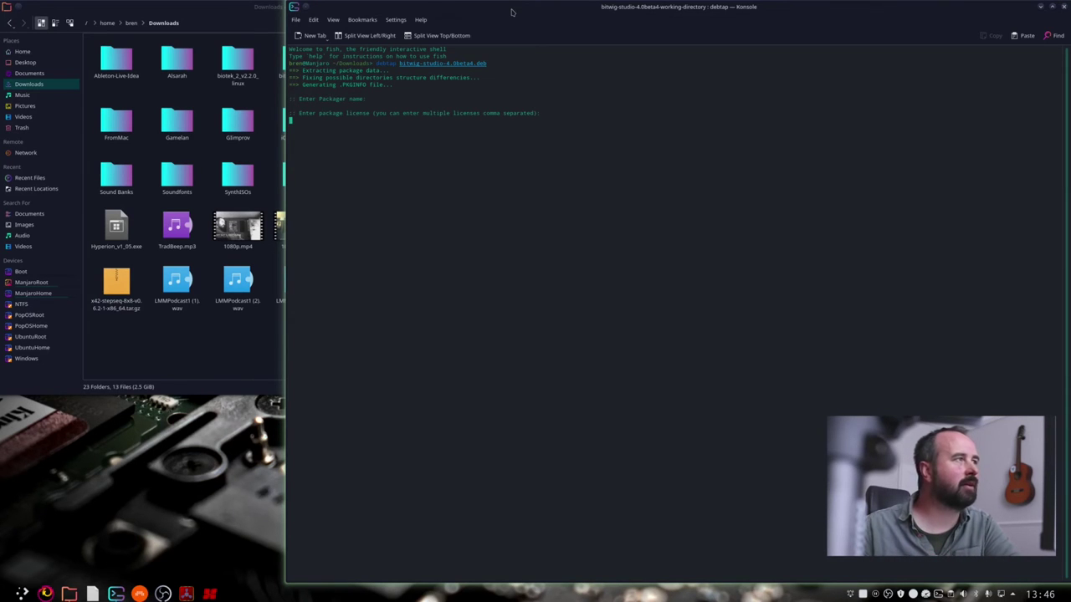
key(Return)
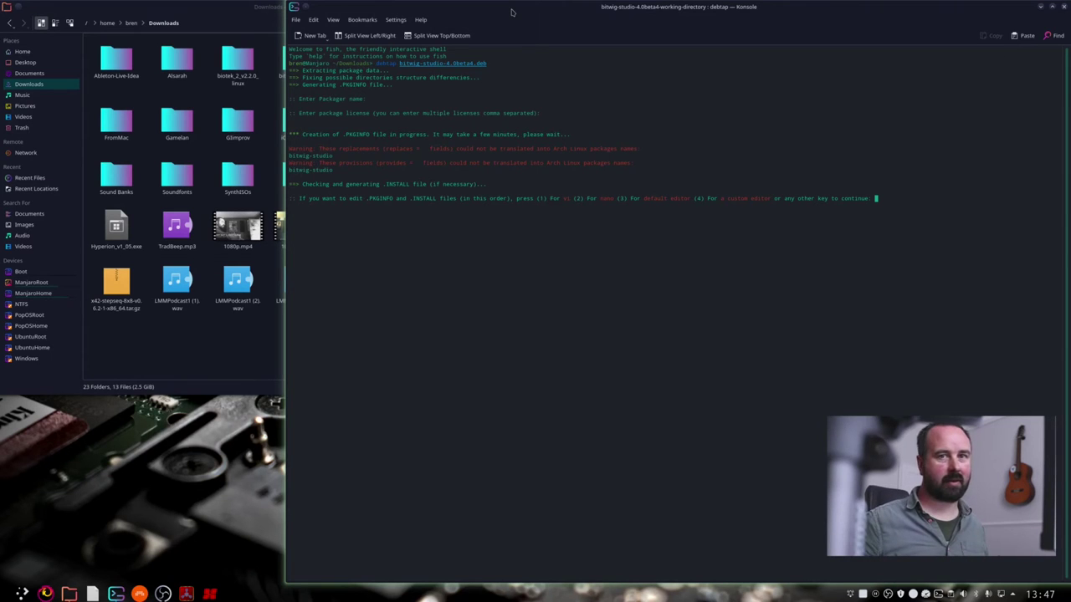
key(Return)
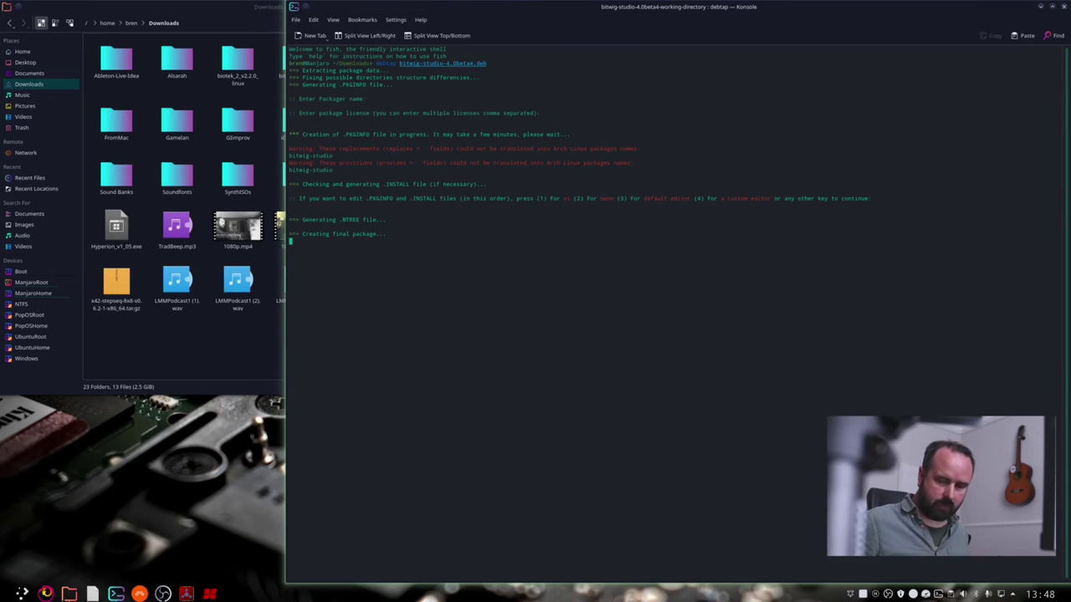
key(ctrl+plus)
key(ctrl+plus)
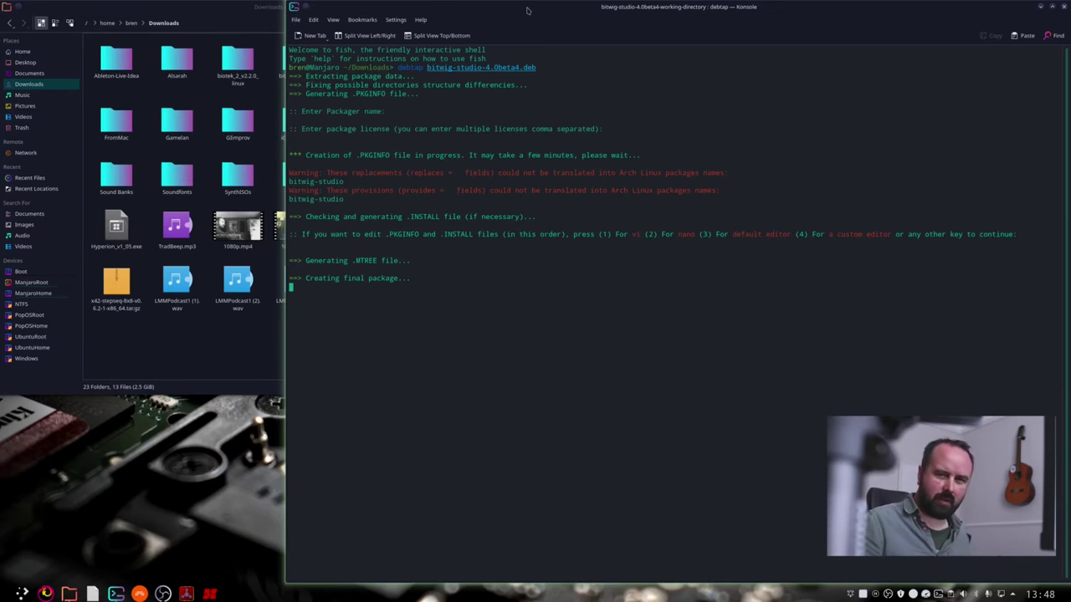
key(ctrl+plus)
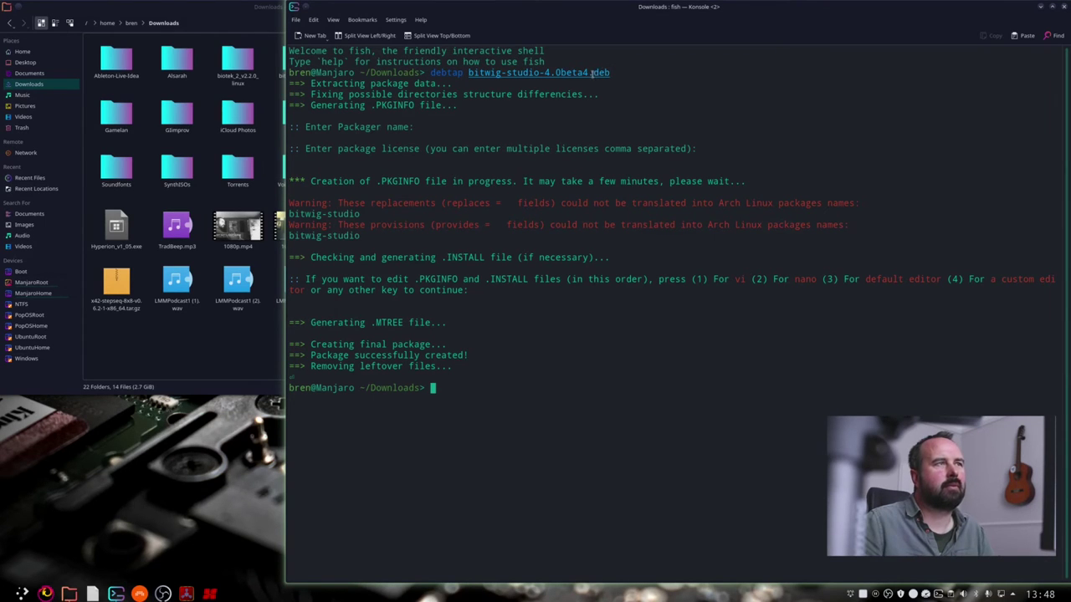
click(1064, 7)
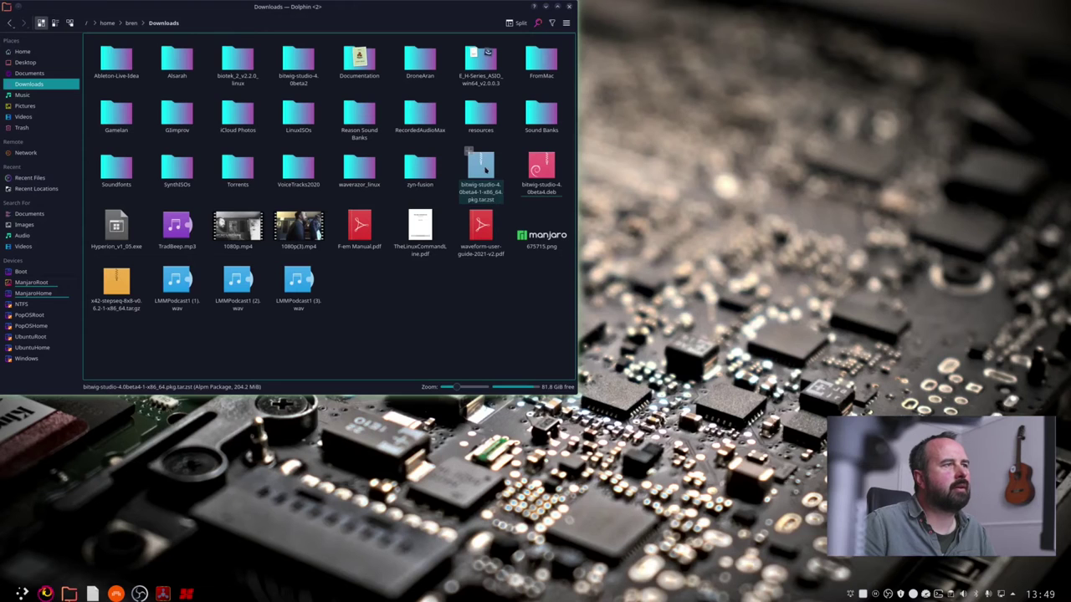
double_click(482, 167)
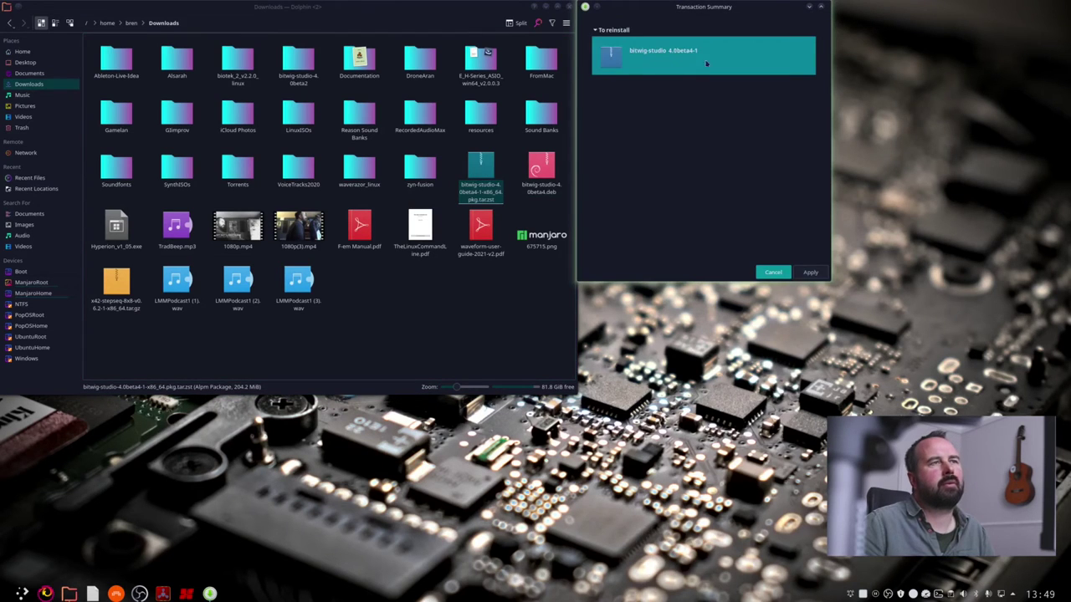
click(772, 273)
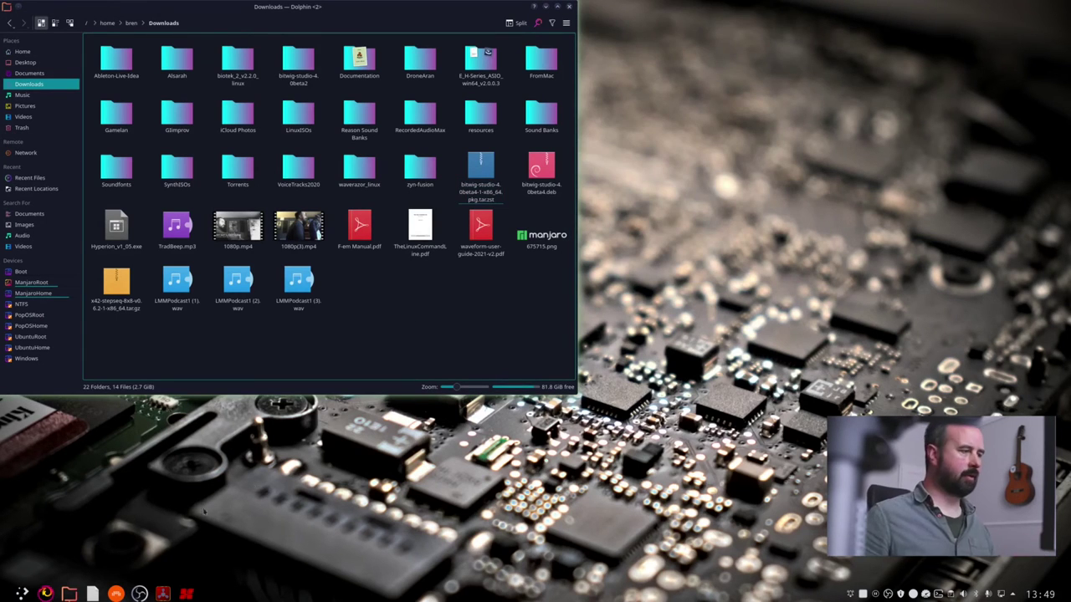
Step: Reopen Pamac from the taskbar, move its window up-left, and search for cpupow
click(47, 593)
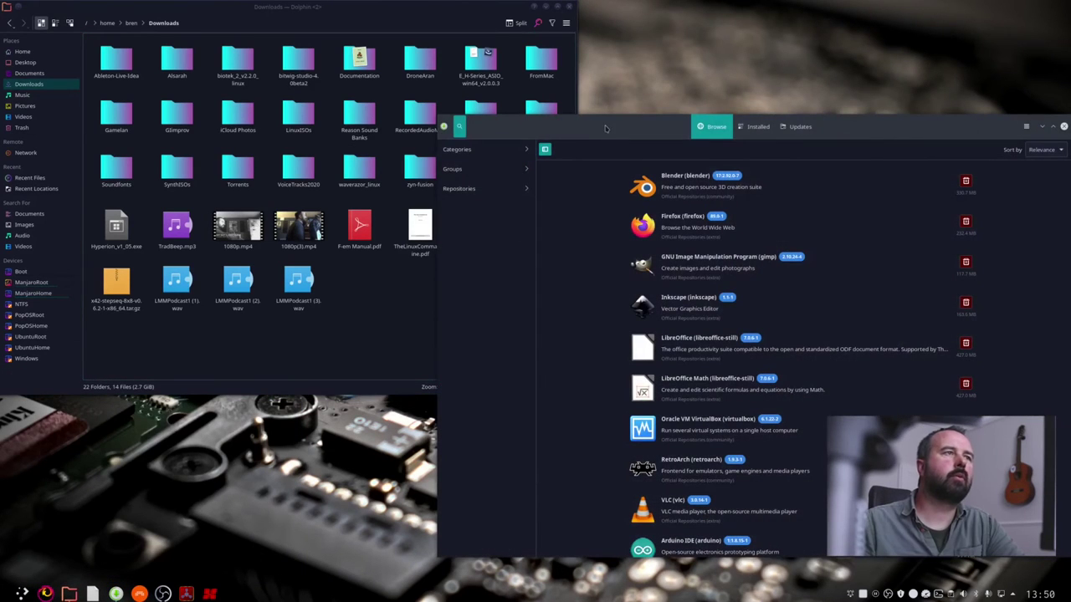
drag(616, 128, 513, 108)
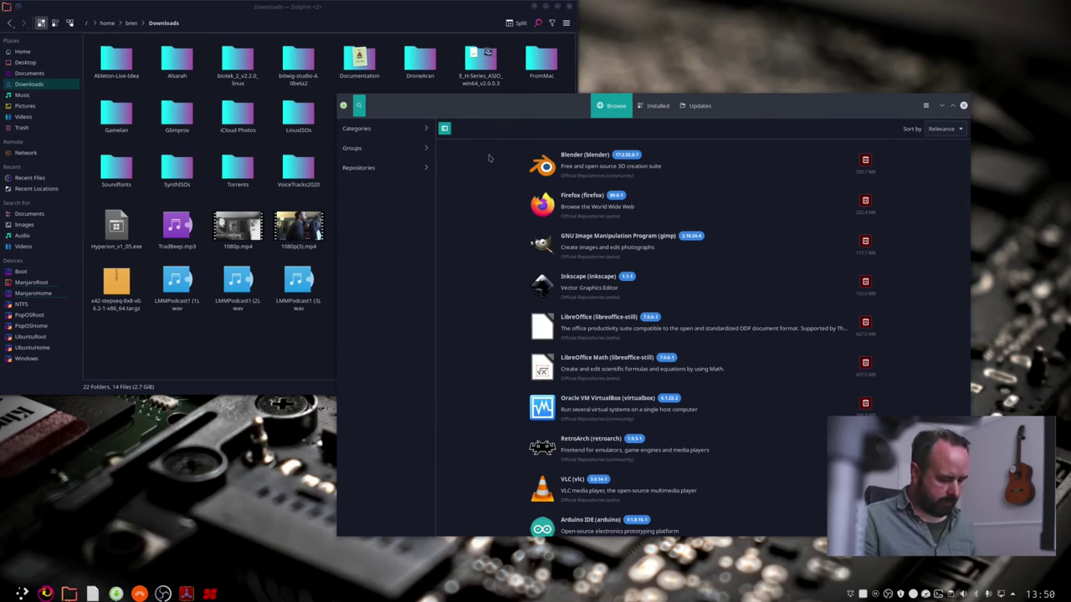
text(cpup)
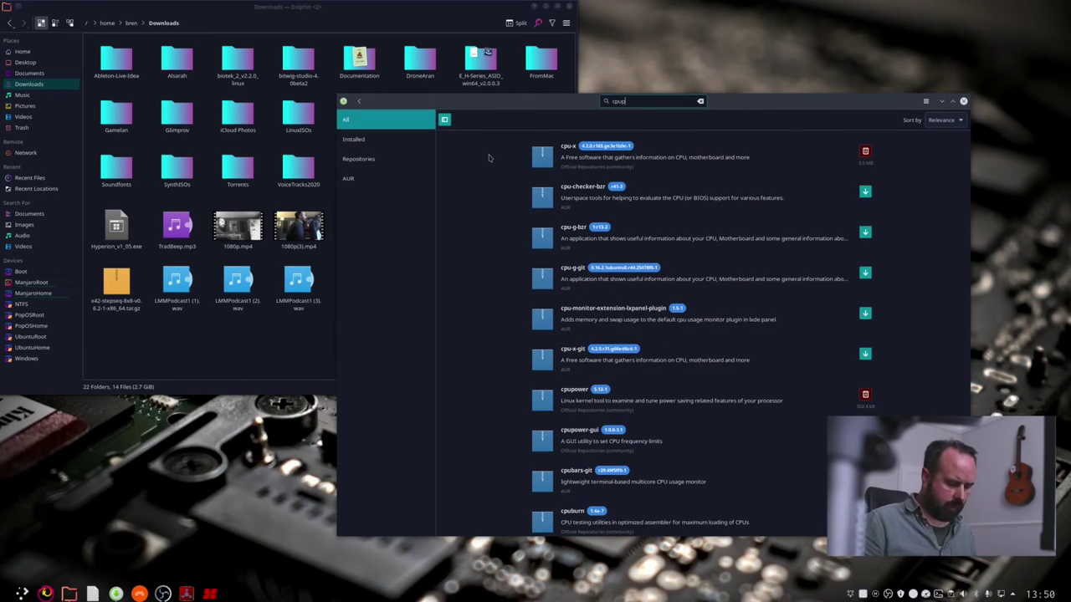
text(ower)
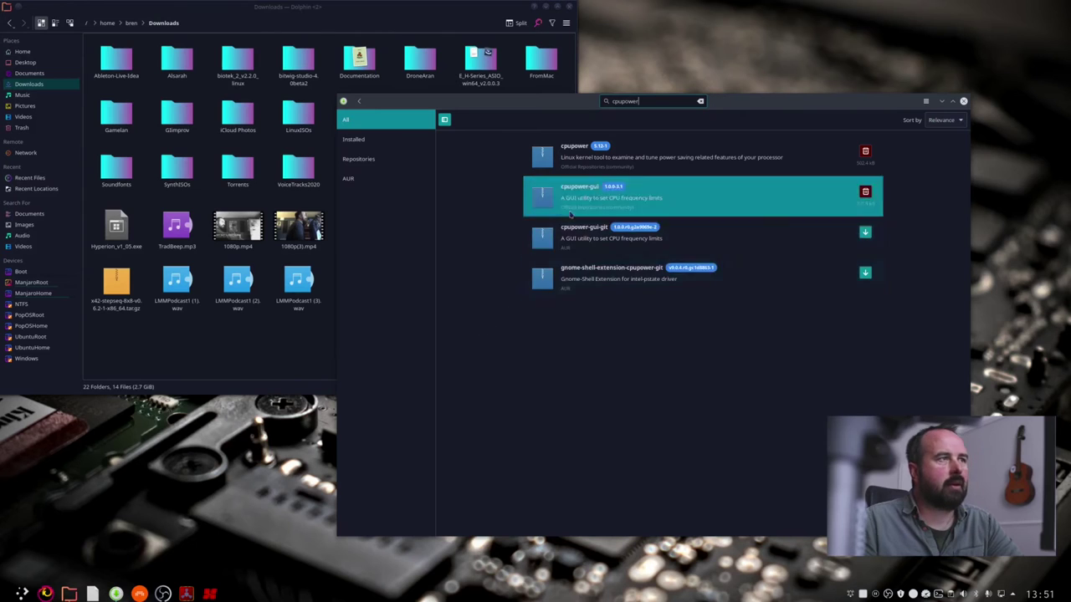
Step: Launch cpupower-gui from the application launcher by searching cpup
click(20, 595)
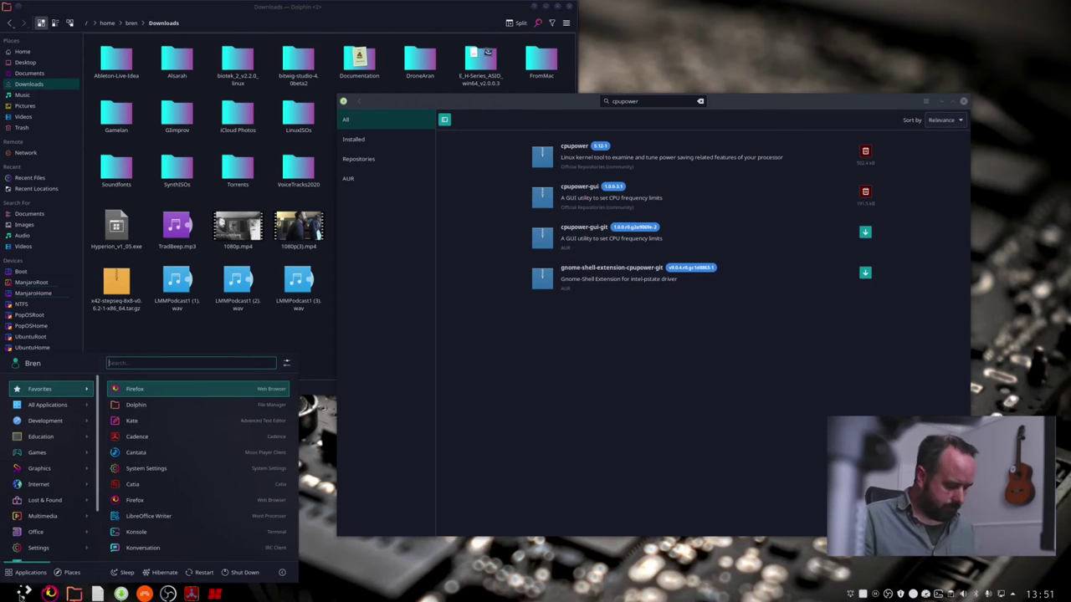
text(cpup)
key(Return)
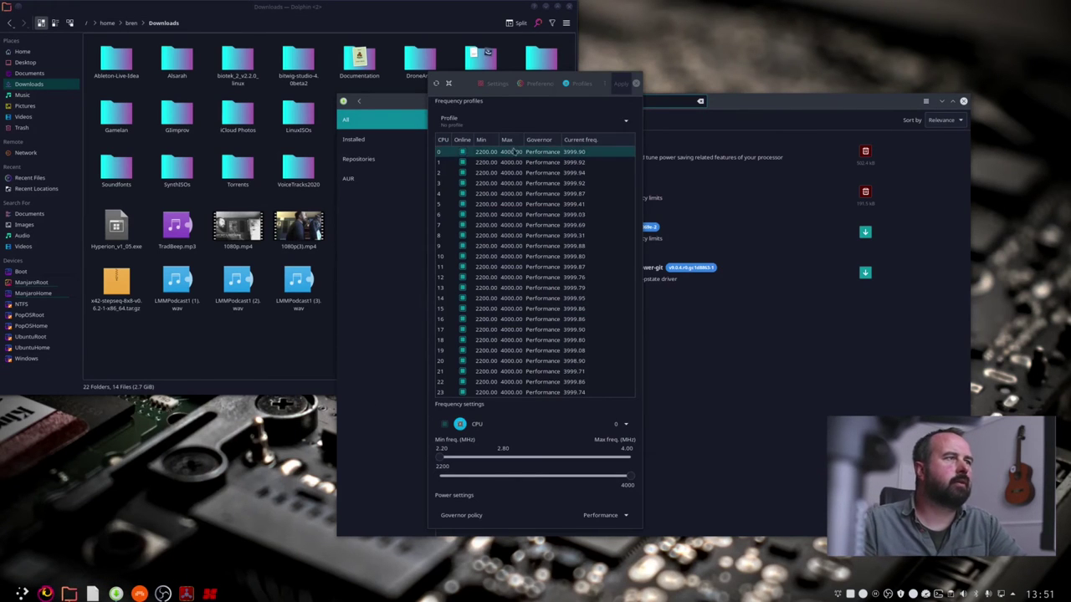
Step: Keep the governor on Performance, close cpupower-gui, and clear Pamac's search with Esc
click(607, 515)
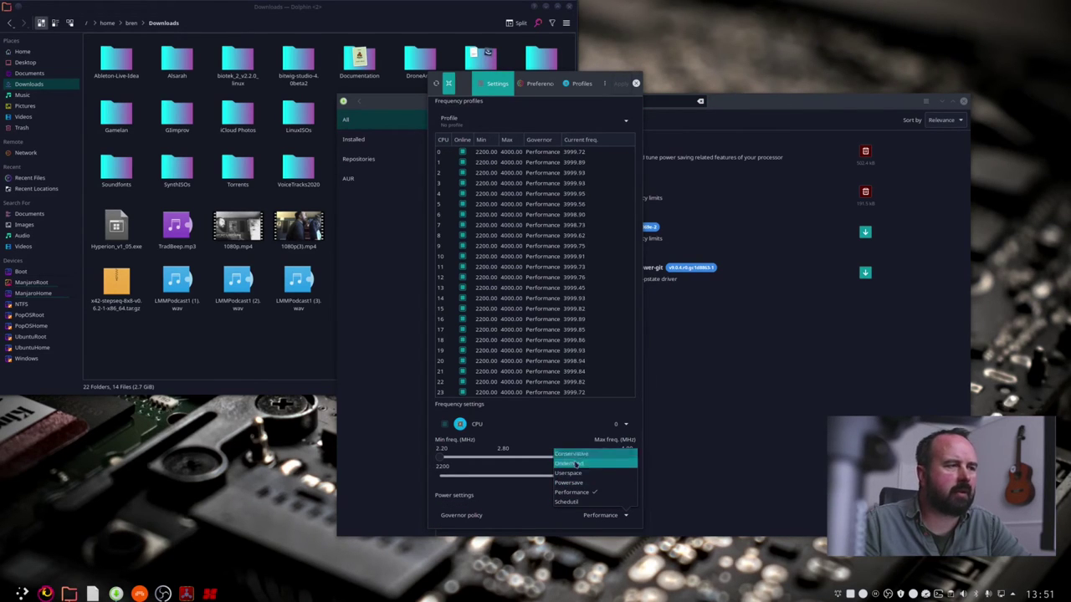
click(536, 524)
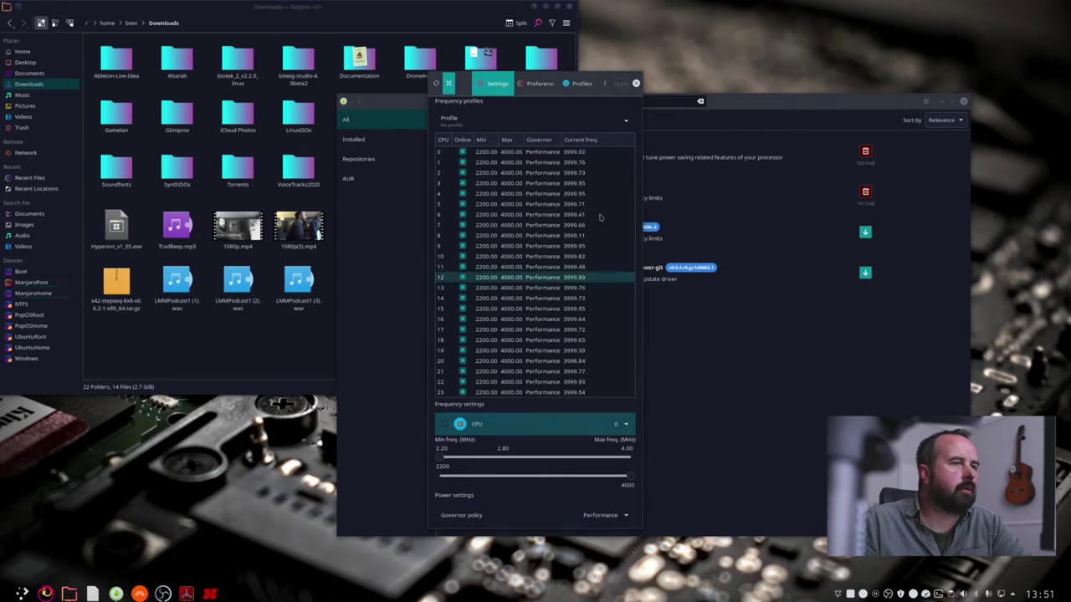
click(636, 83)
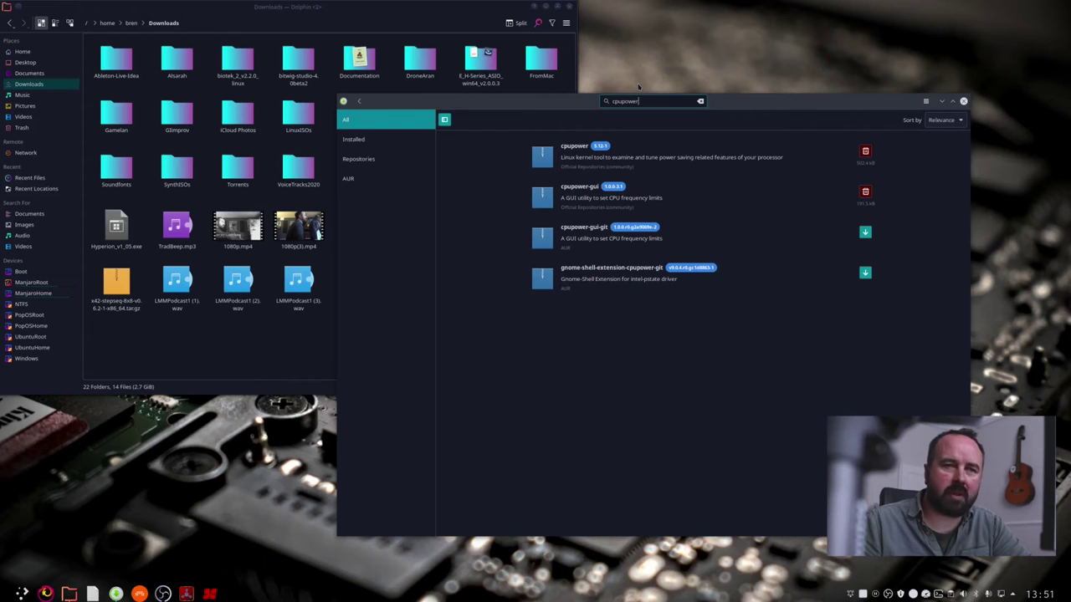
key(Escape)
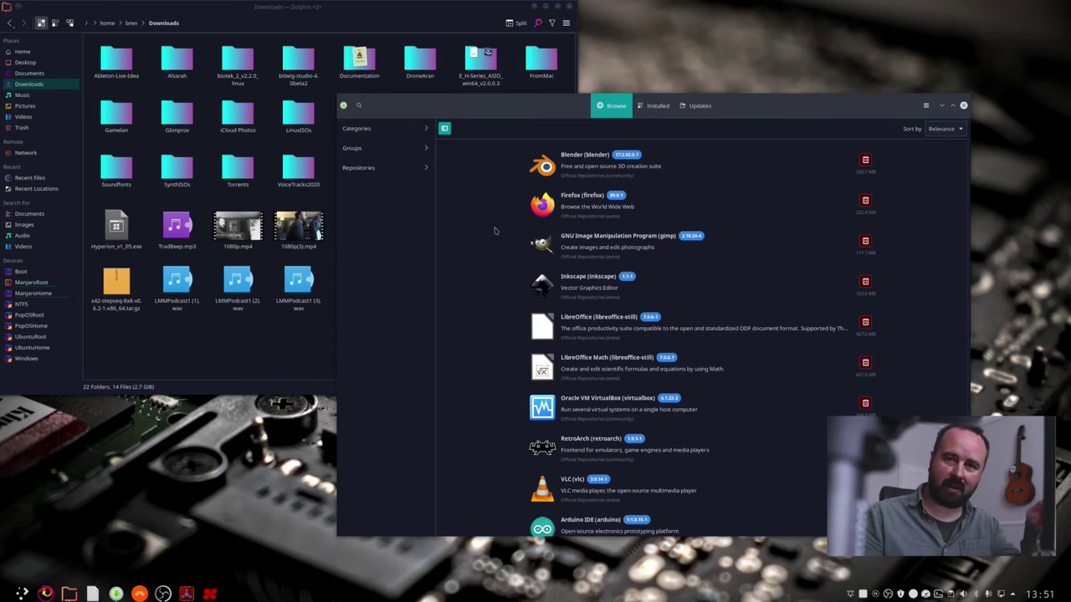
Step: Close Pamac and open the Kernel settings module by searching 'kernel' in the launcher
key(alt+F4)
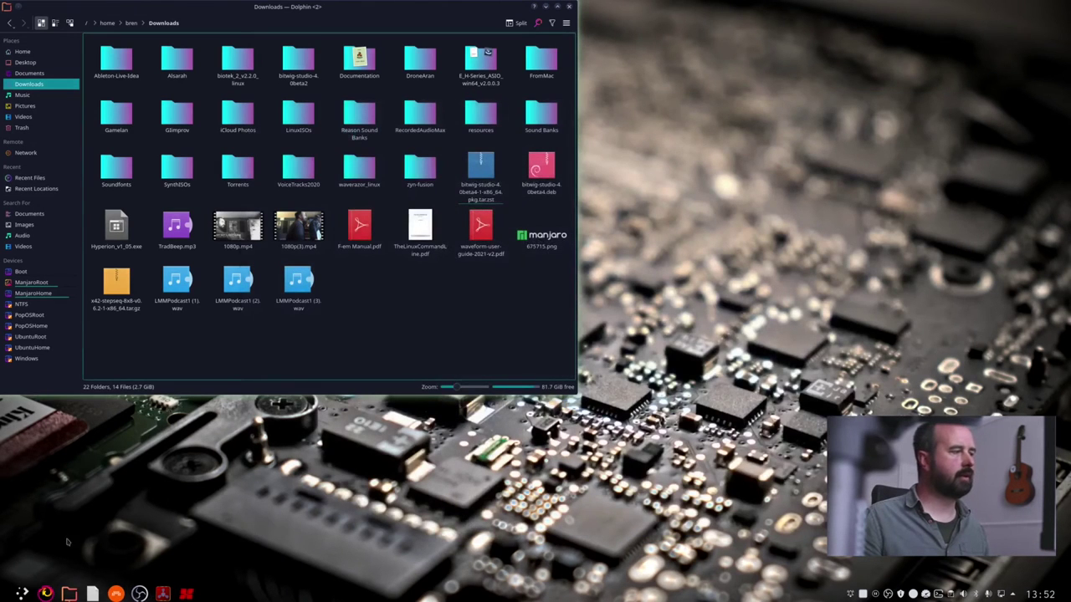
key(super)
text(kernel)
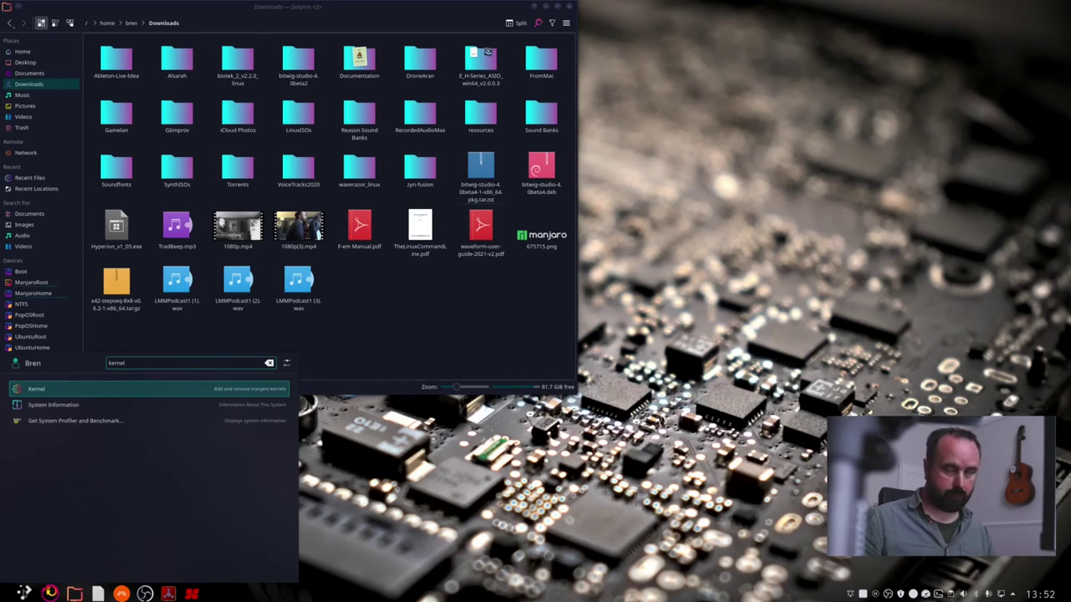
key(Return)
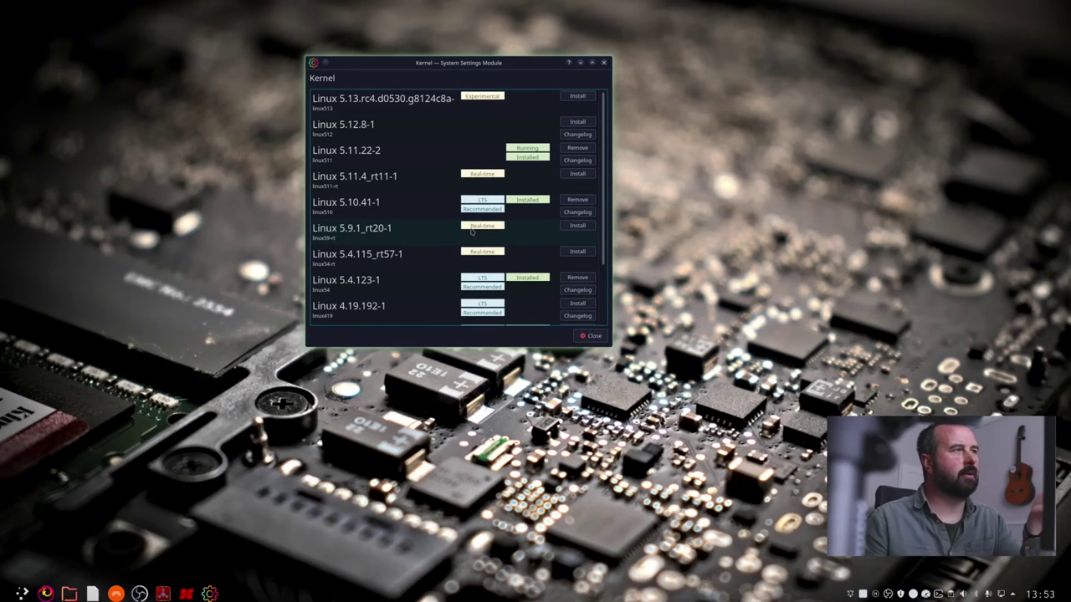
key(F12)
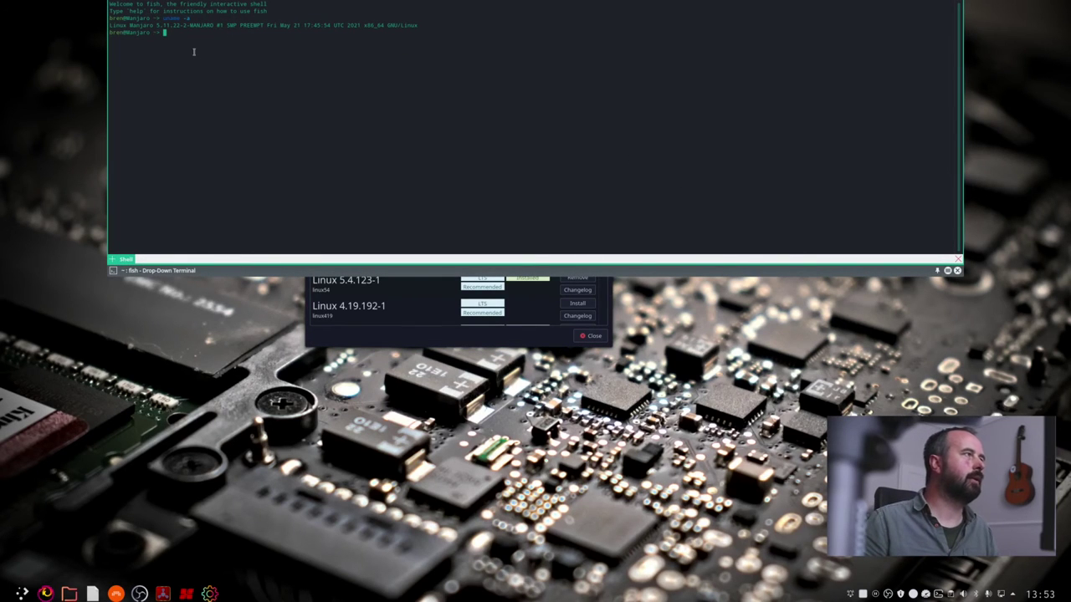
key(ctrl+l)
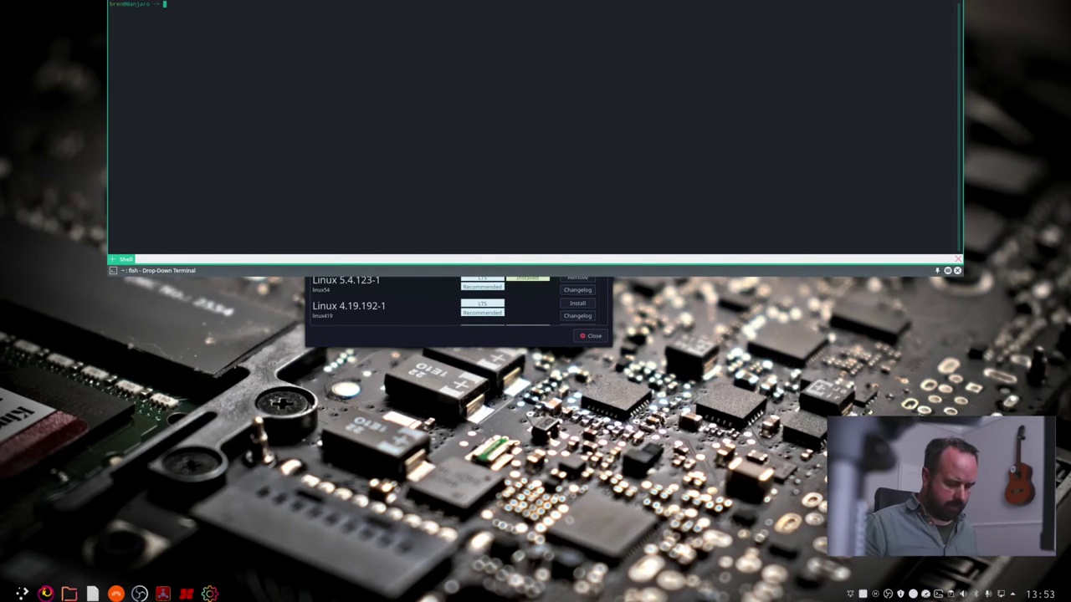
text(uname)
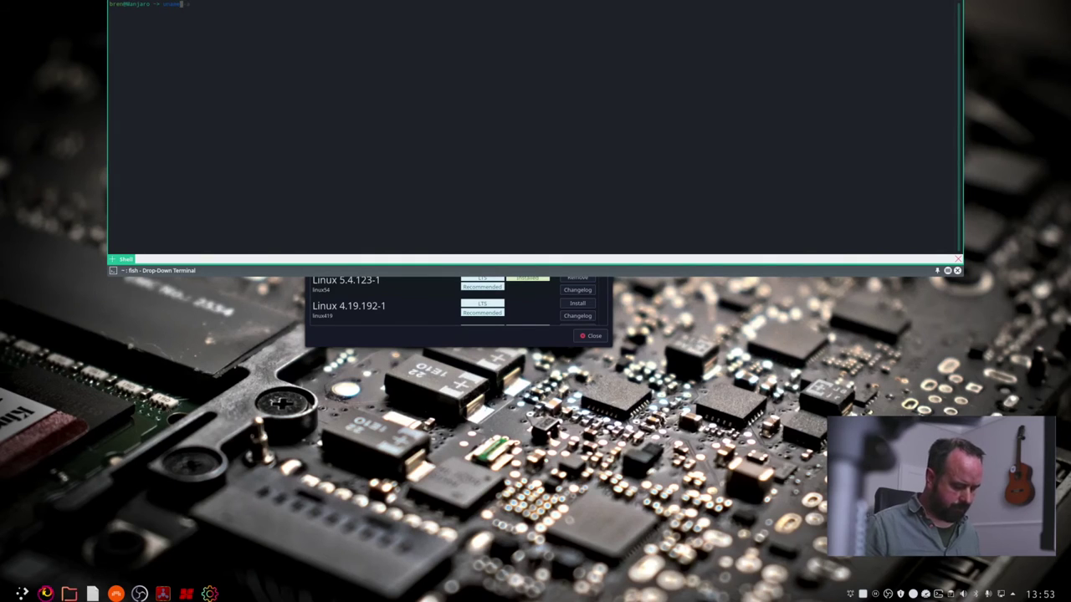
text( -a)
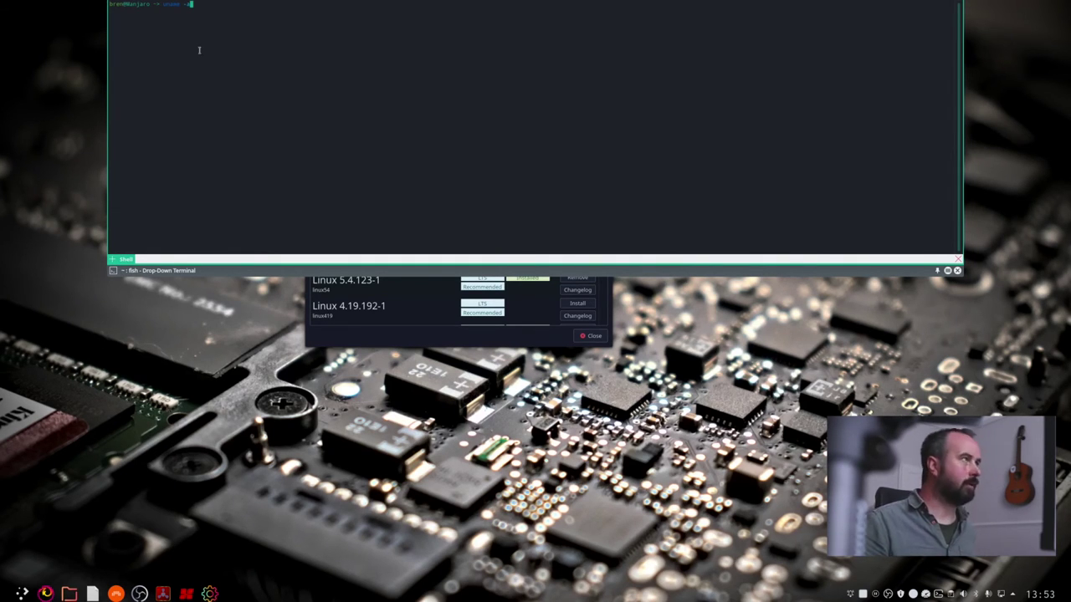
key(ctrl+plus)
key(ctrl+plus)
key(ctrl+plus)
key(ctrl+plus)
key(ctrl+plus)
key(Return)
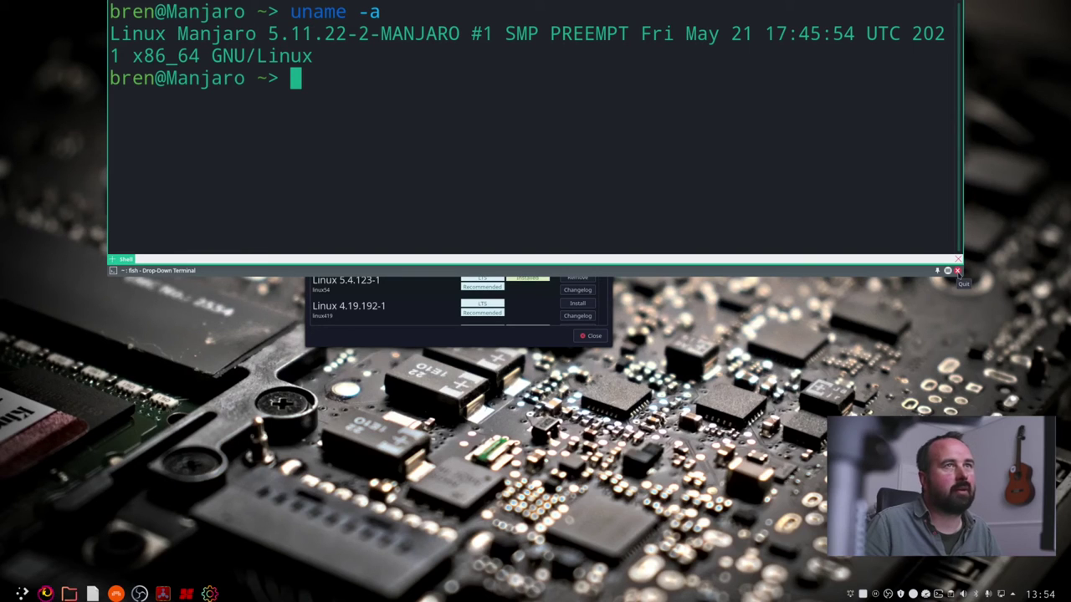
click(957, 270)
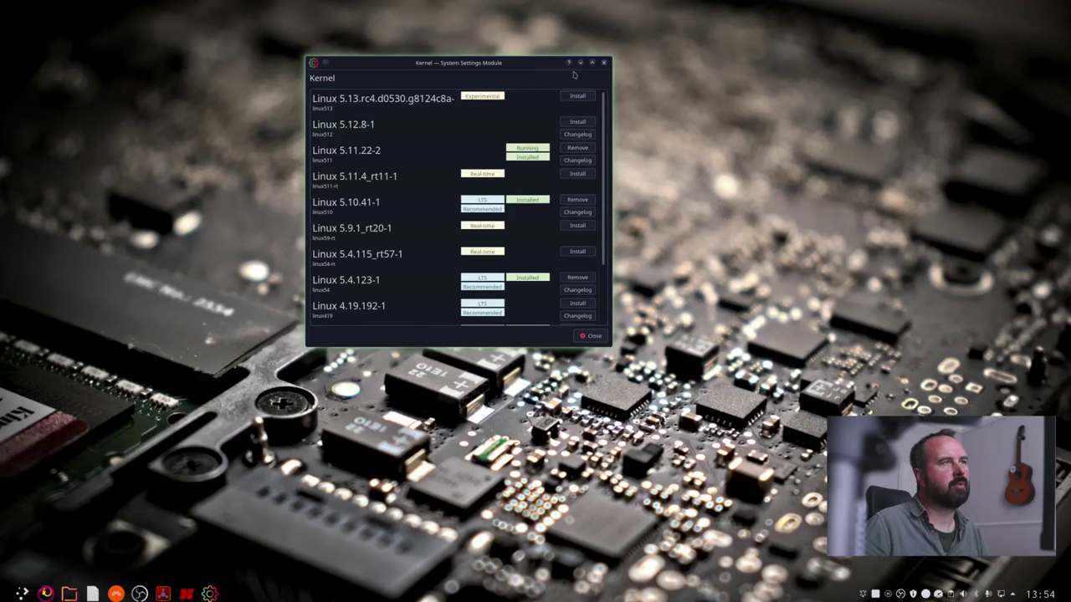
scroll(443, 203, down, 3)
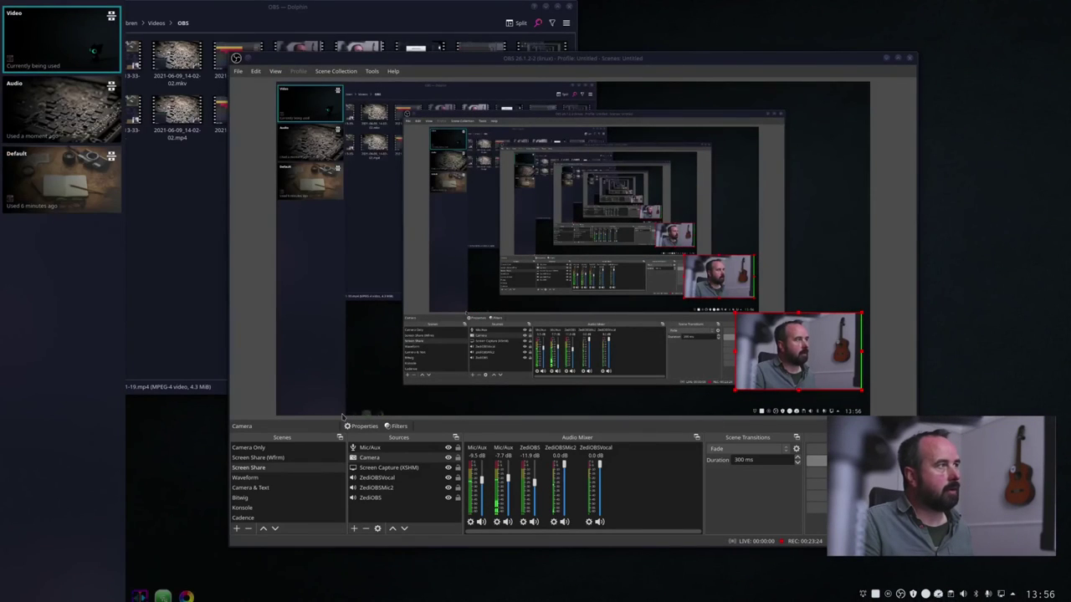
Step: Close the Dolphin file manager window
click(568, 8)
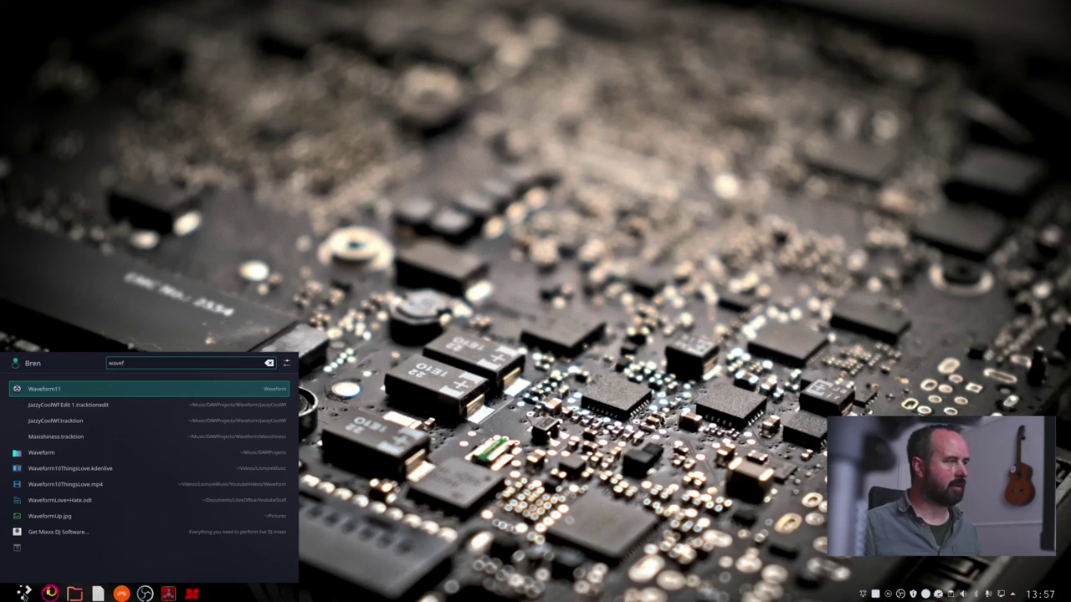
Step: Launch Waveform11 from the 'wavef' launcher results
key(Return)
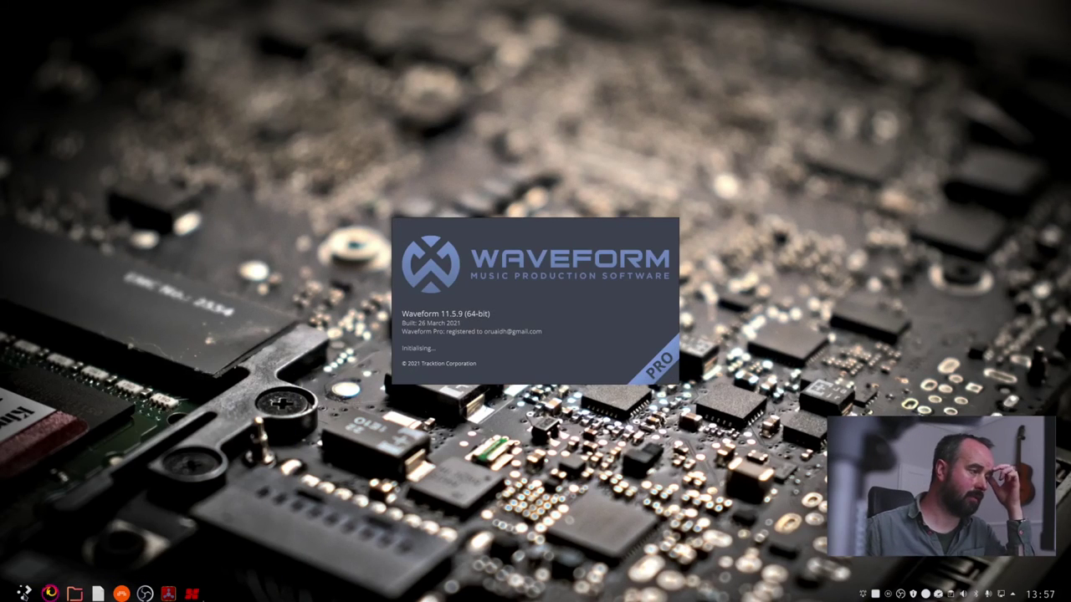